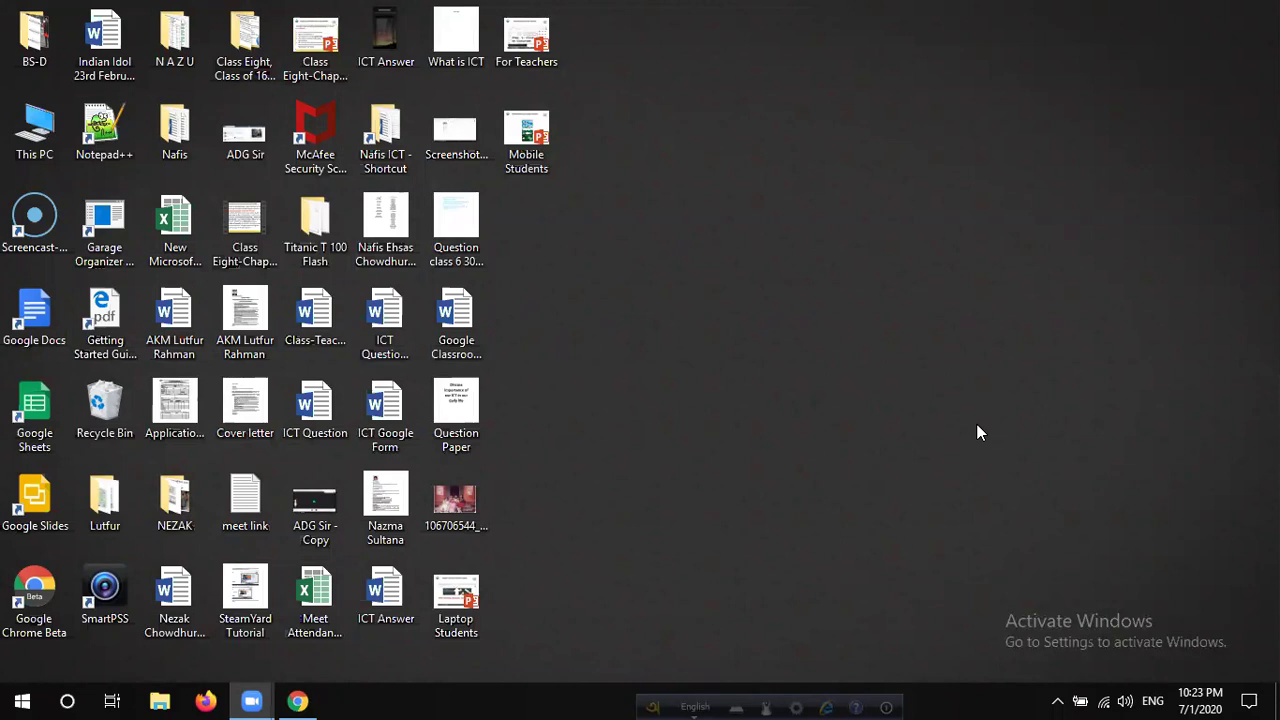
- Bring up Chrome's Gmail inbox and launch Google Drive from the Google apps grid
left_click(297, 701)
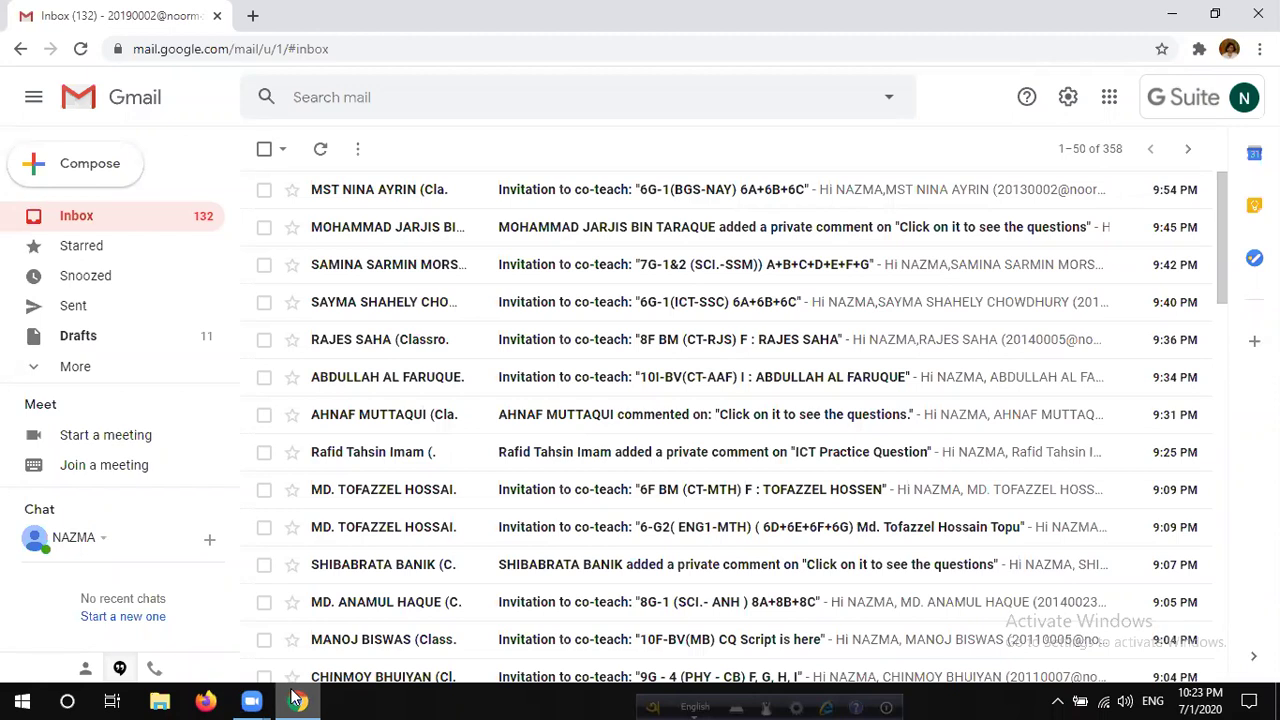
left_click(1110, 100)
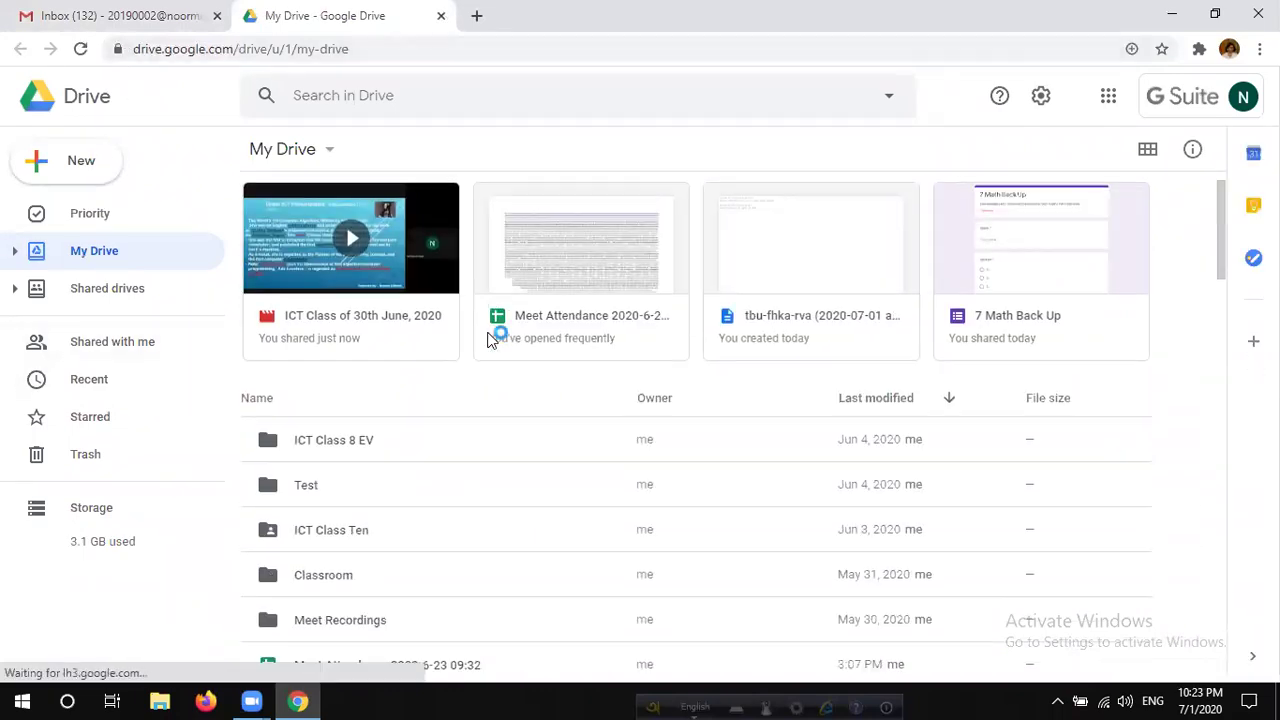
- Open the Meet Recordings folder and browse its ICT class recordings, leaving the Last modified sort unchanged
scroll(360, 387, "down", 2)
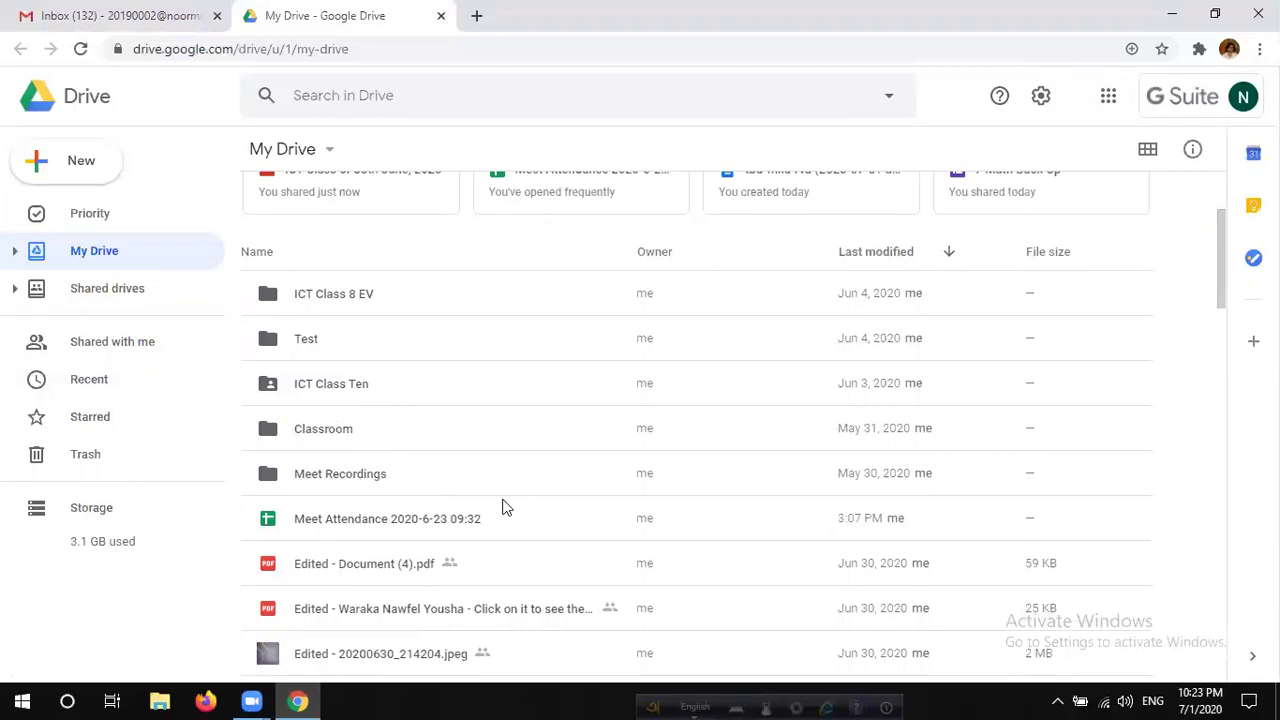
double_click(384, 482)
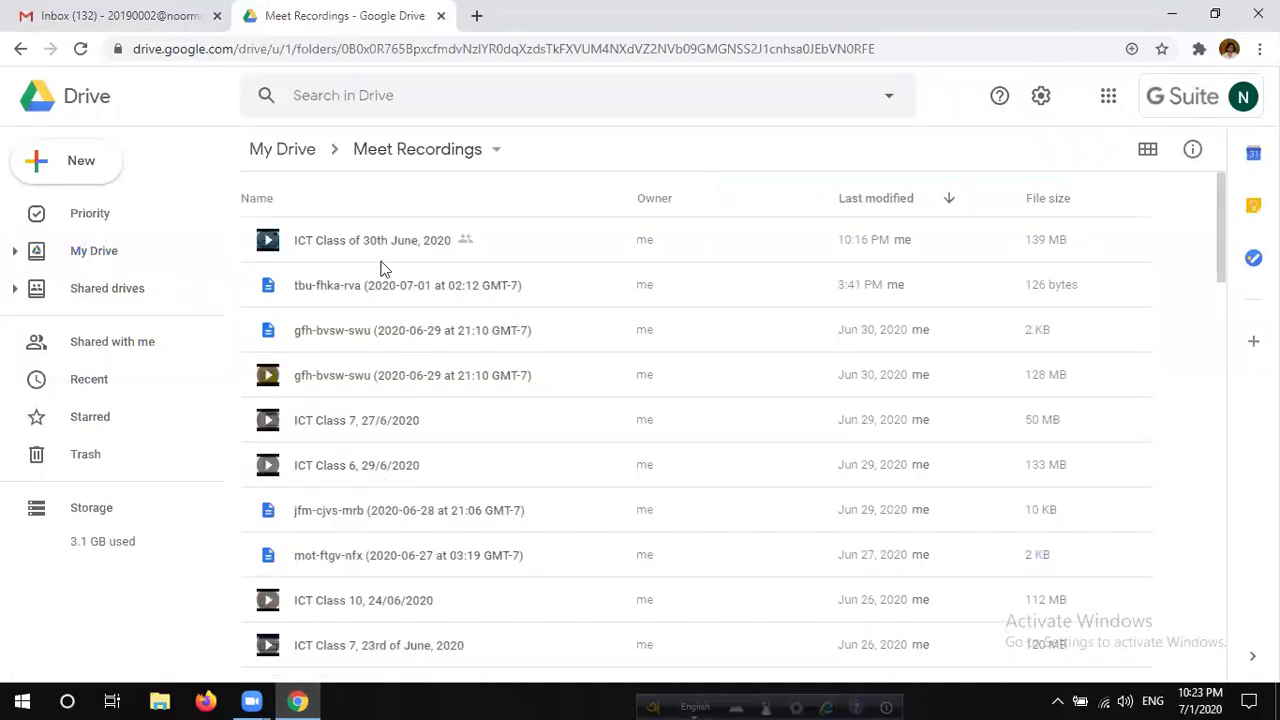
scroll(354, 272, "down", 1)
scroll(354, 278, "up", 1)
scroll(356, 278, "down", 4)
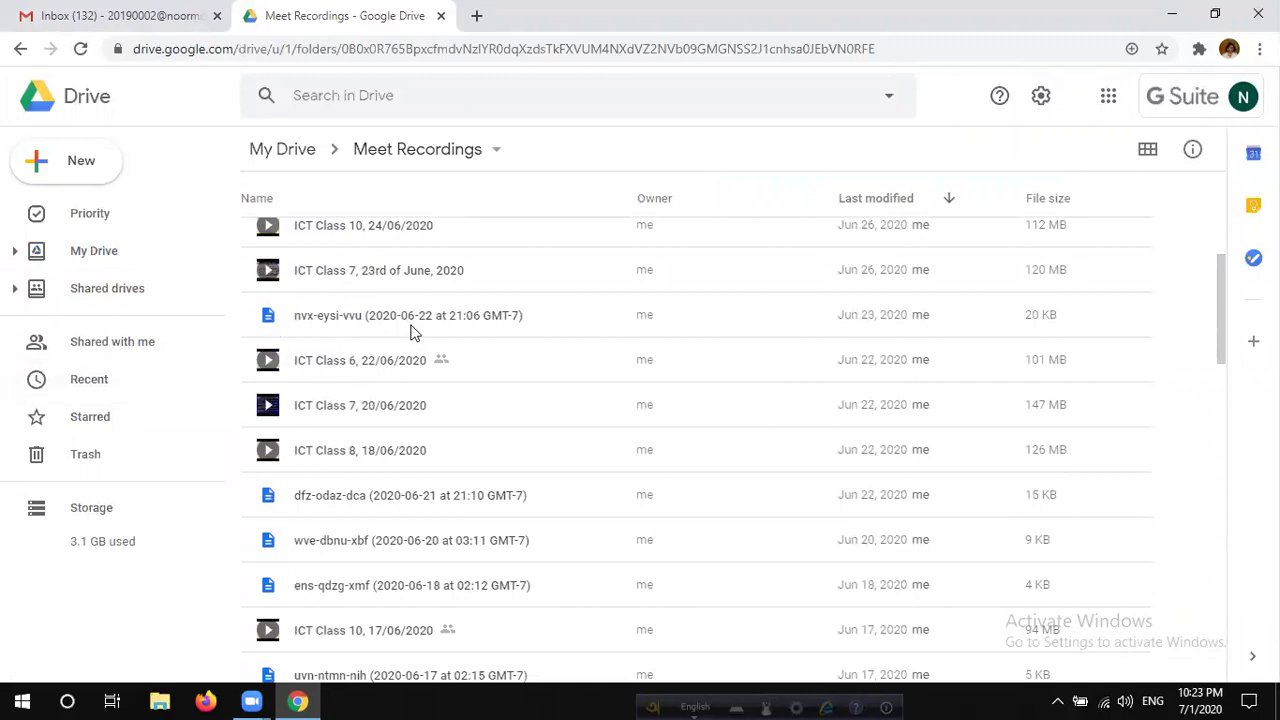
scroll(413, 330, "up", 4)
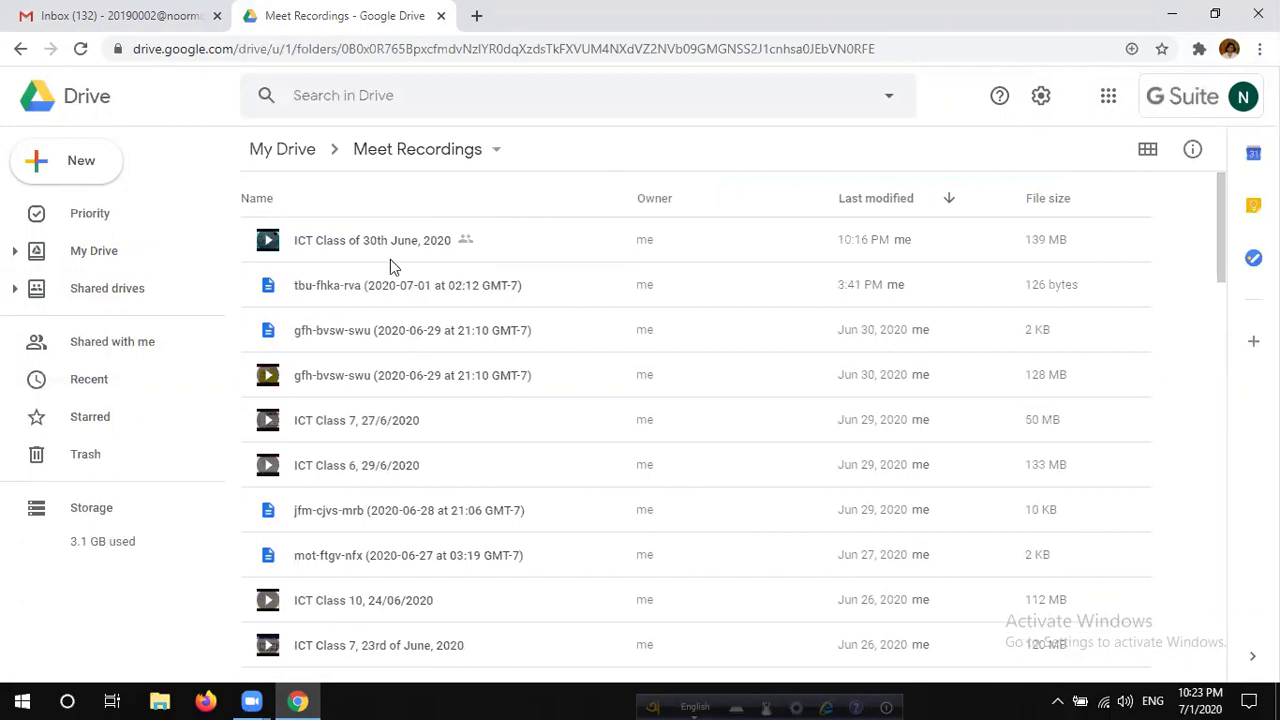
scroll(502, 269, "down", 2)
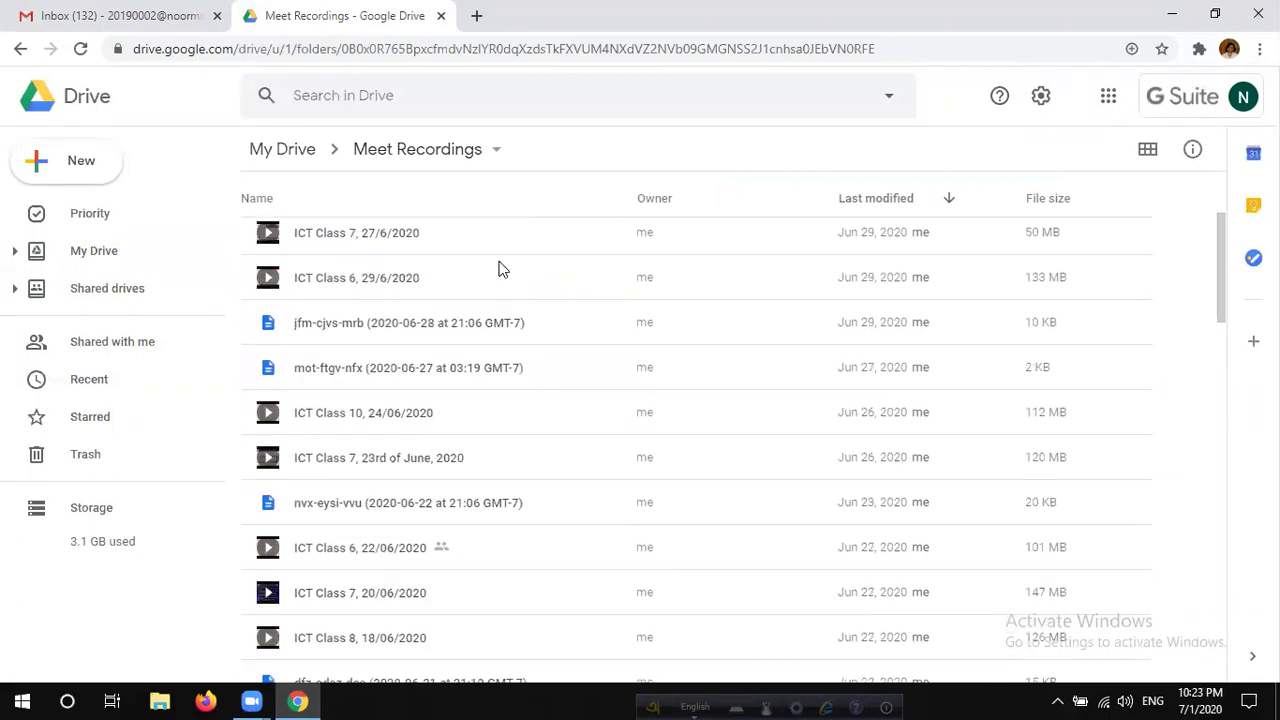
scroll(486, 303, "up", 2)
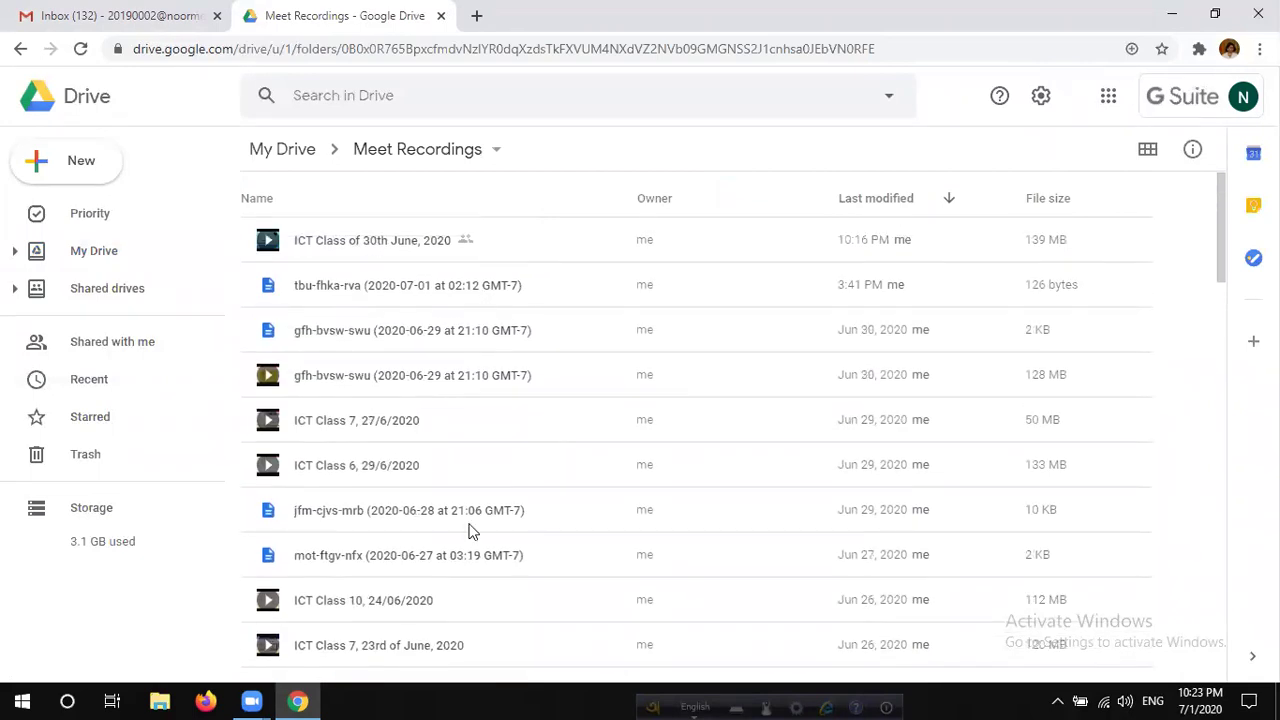
left_click(868, 205)
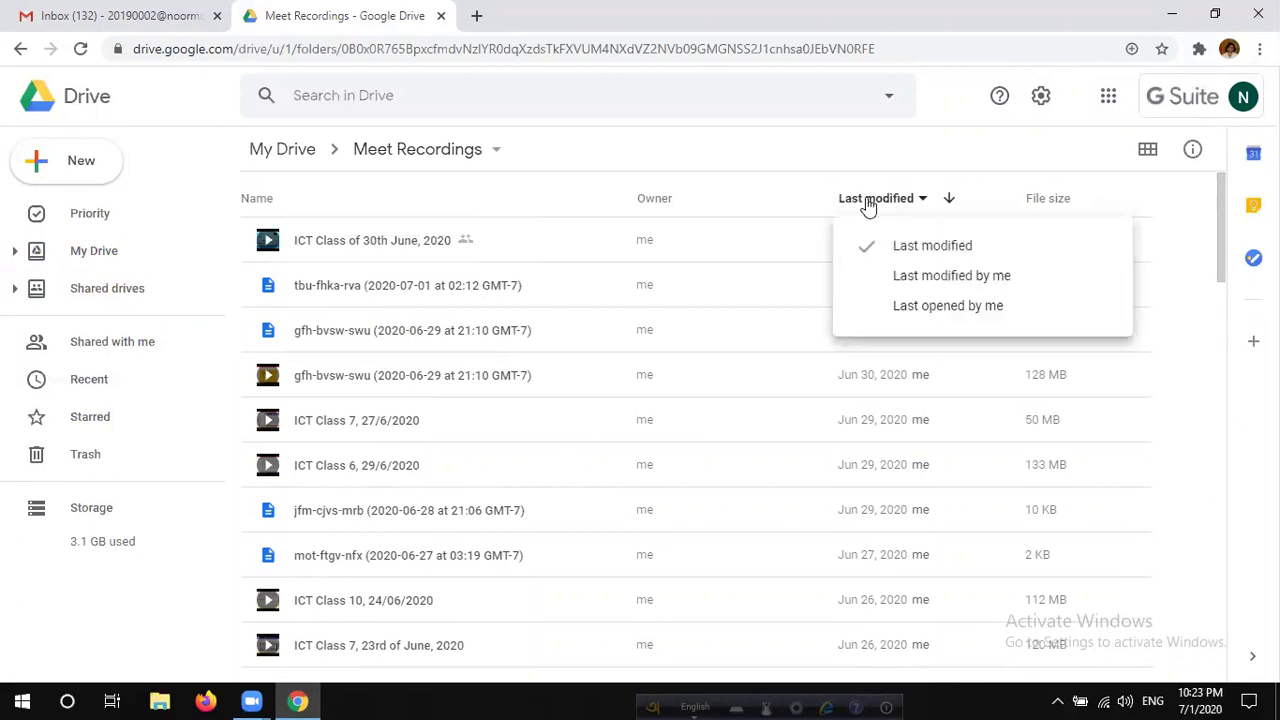
left_click(814, 157)
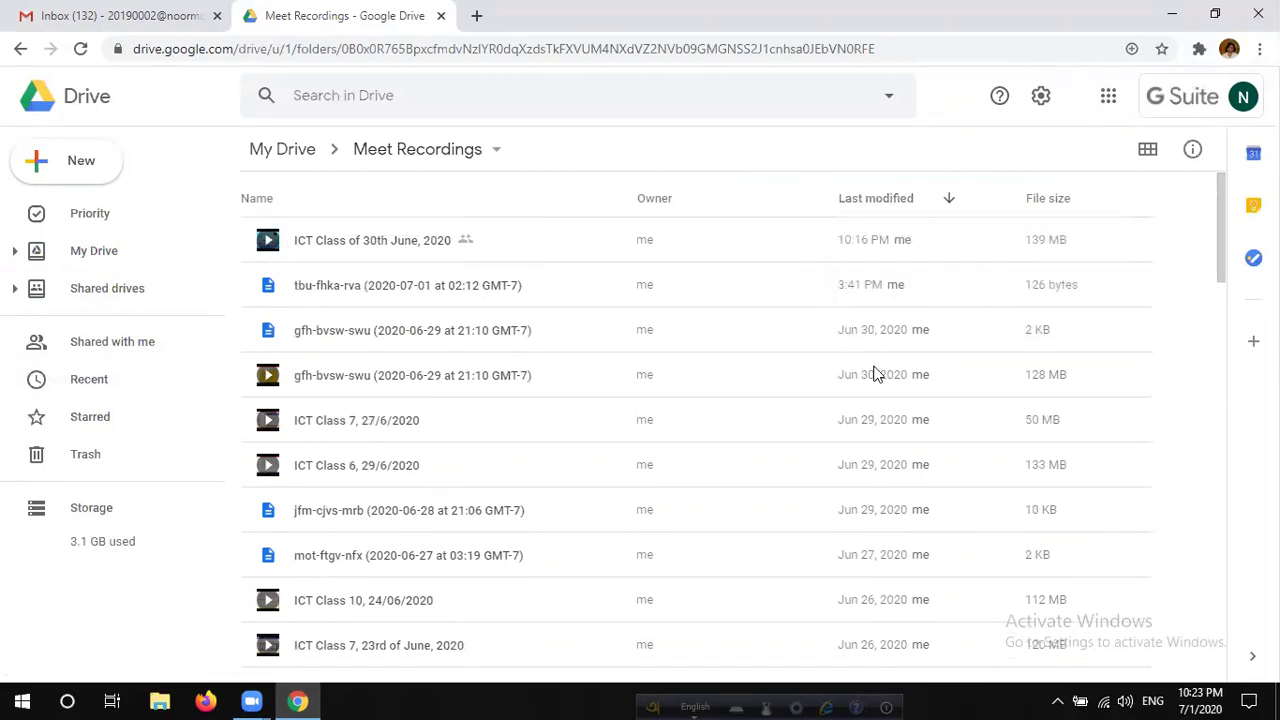
scroll(880, 370, "down", 2)
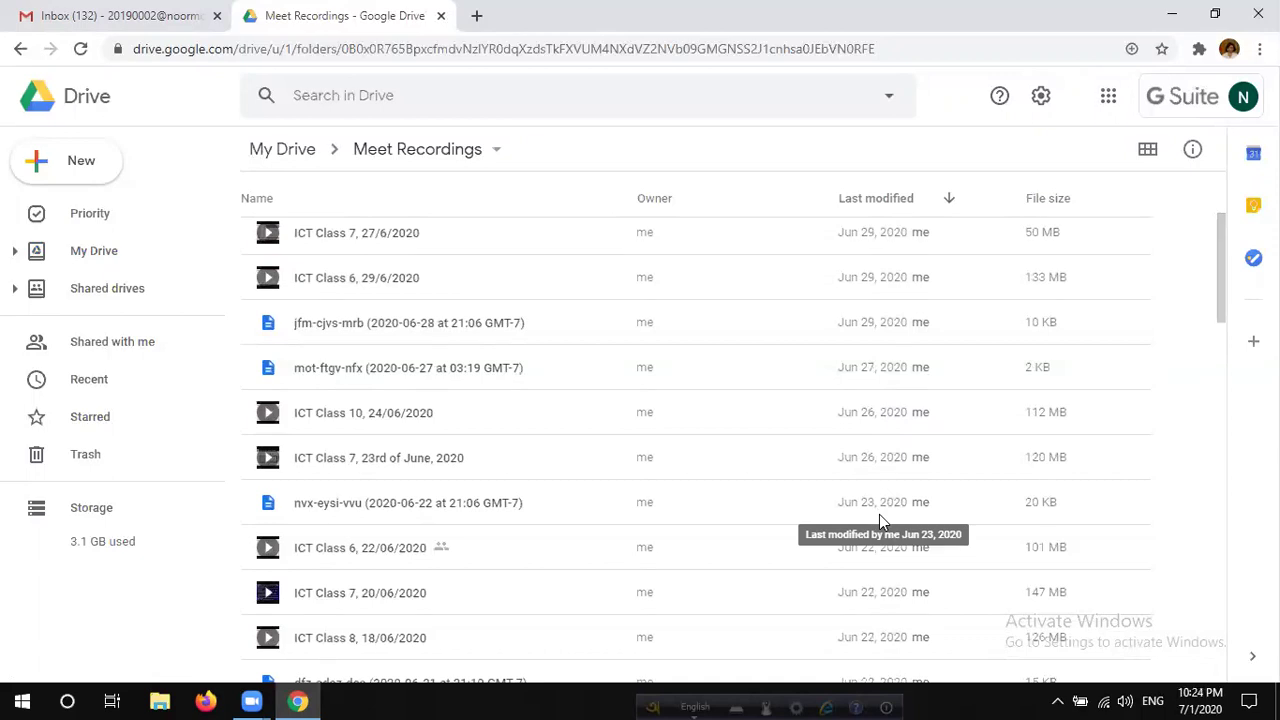
scroll(879, 514, "up", 2)
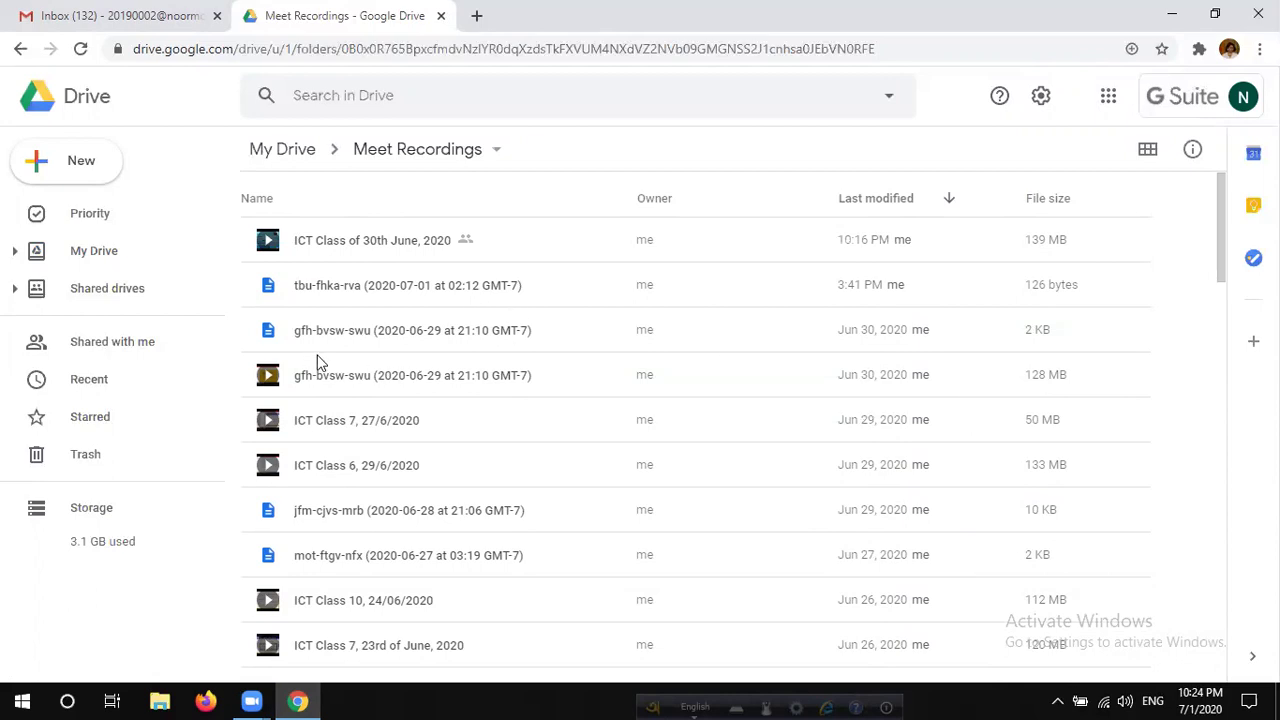
- Rename the gfh-bvsw-swu video to 'ICT Class of 30th June, 2020'
right_click(443, 383)
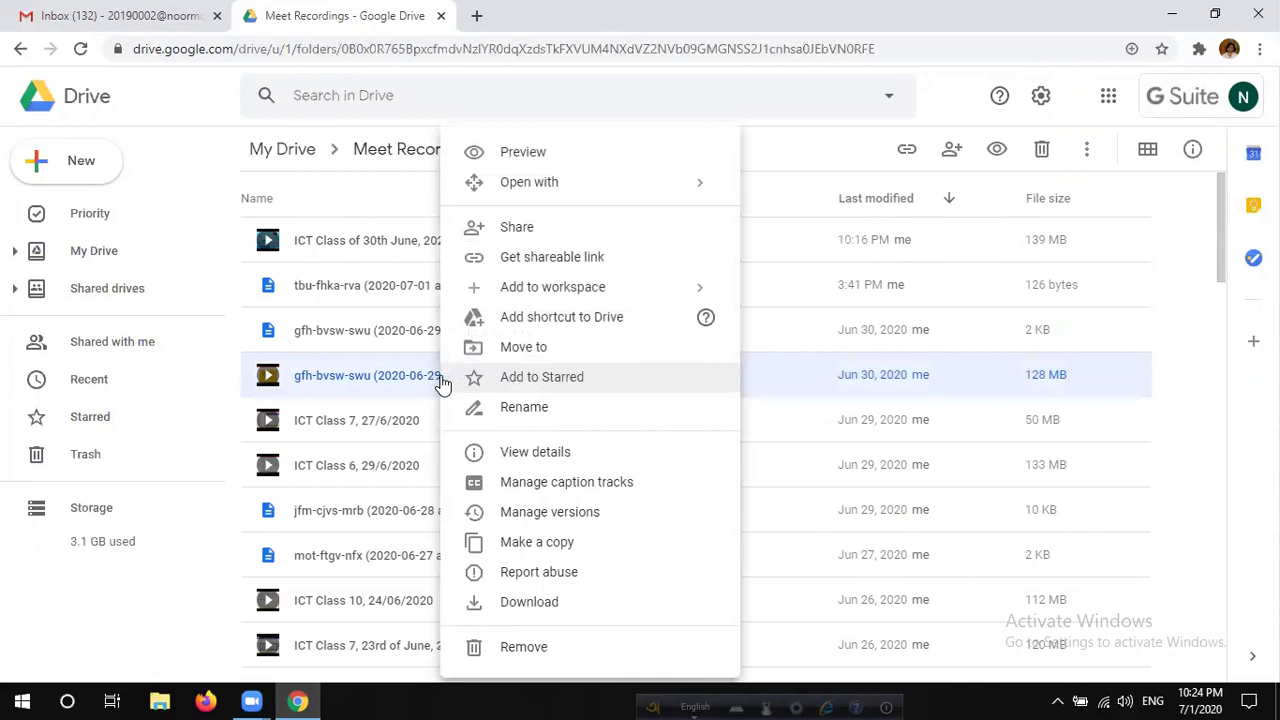
left_click(524, 407)
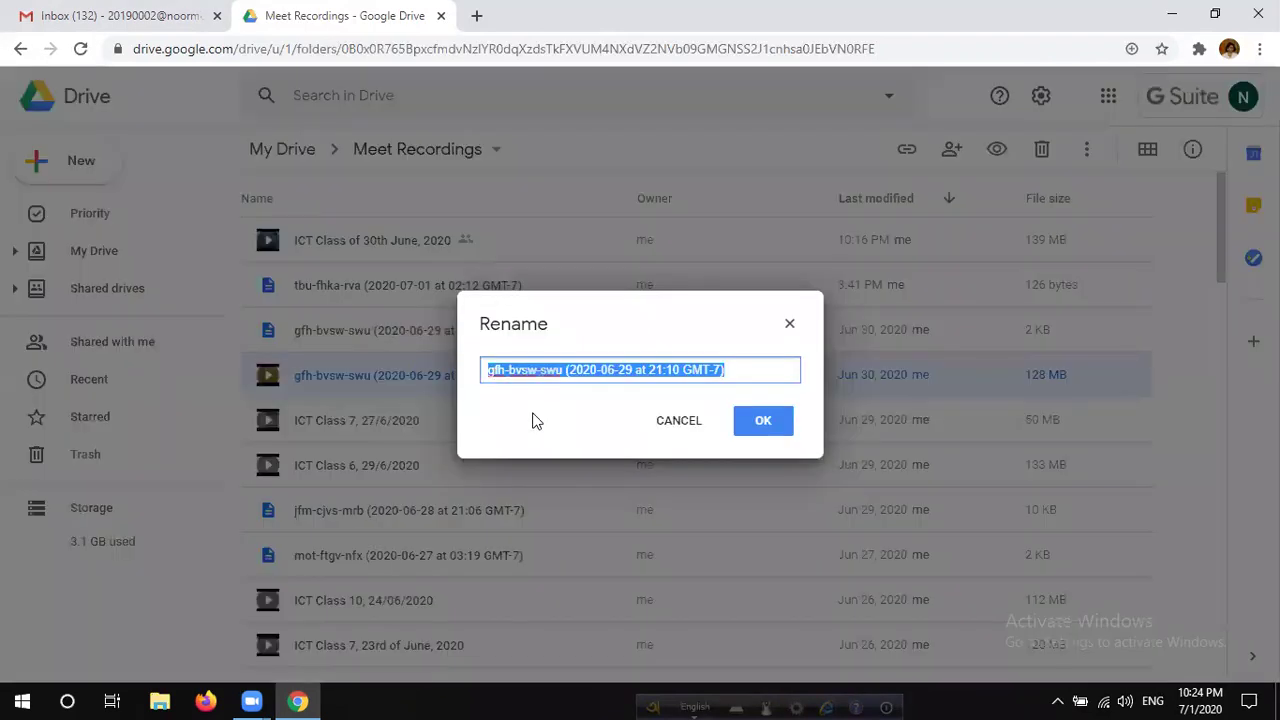
type("ICT Class of")
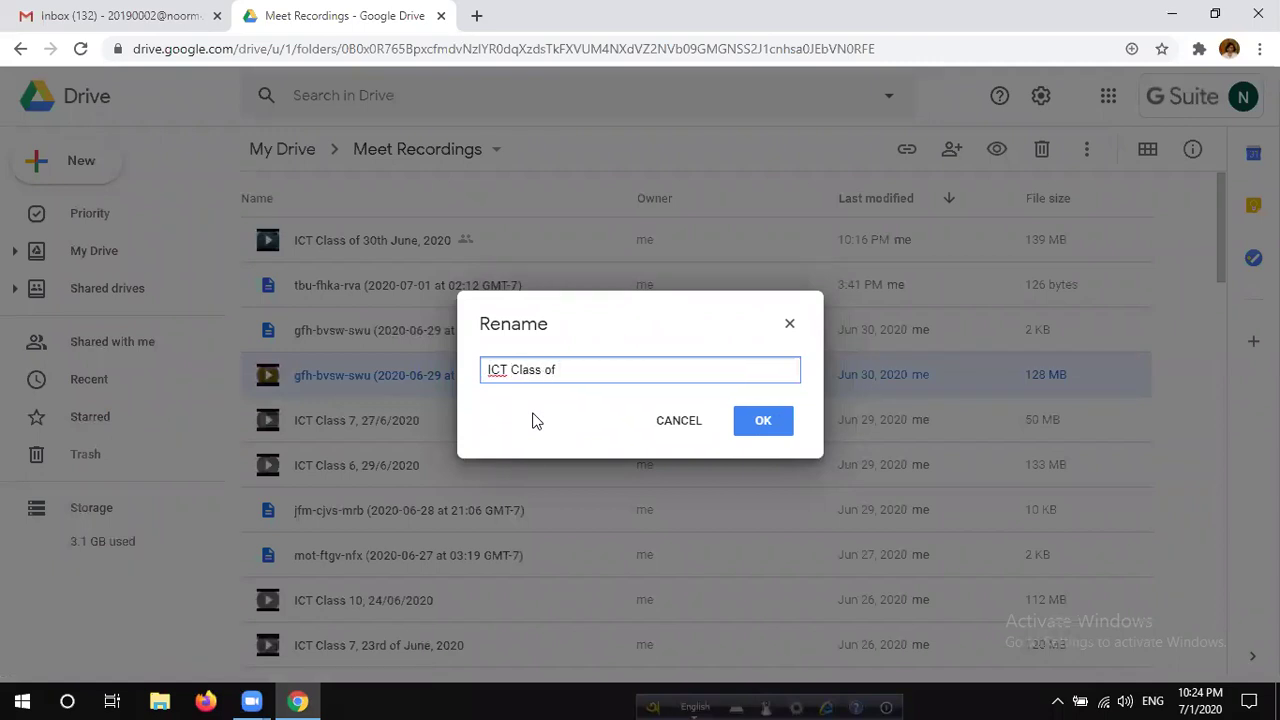
type(" 30th June, 2020")
left_click(760, 432)
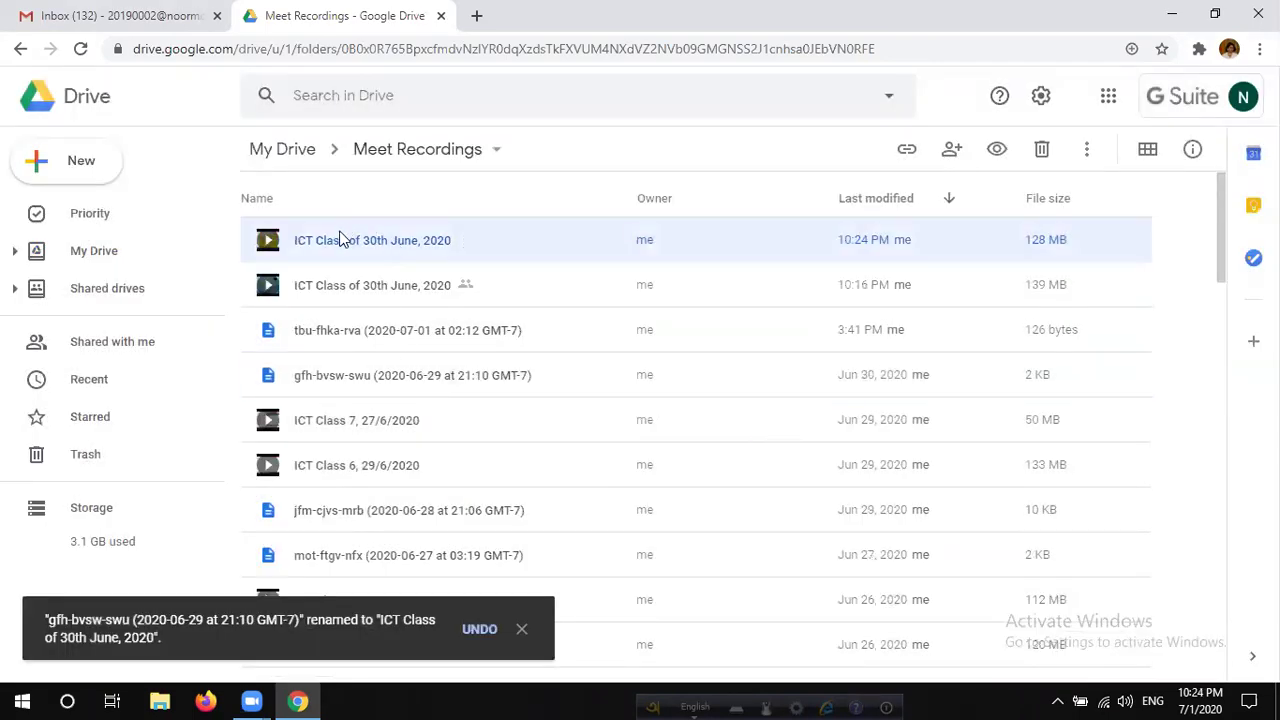
- Copy the shareable link of the 'ICT Class of 30th June, 2020' video and close the sharing dialog
right_click(417, 236)
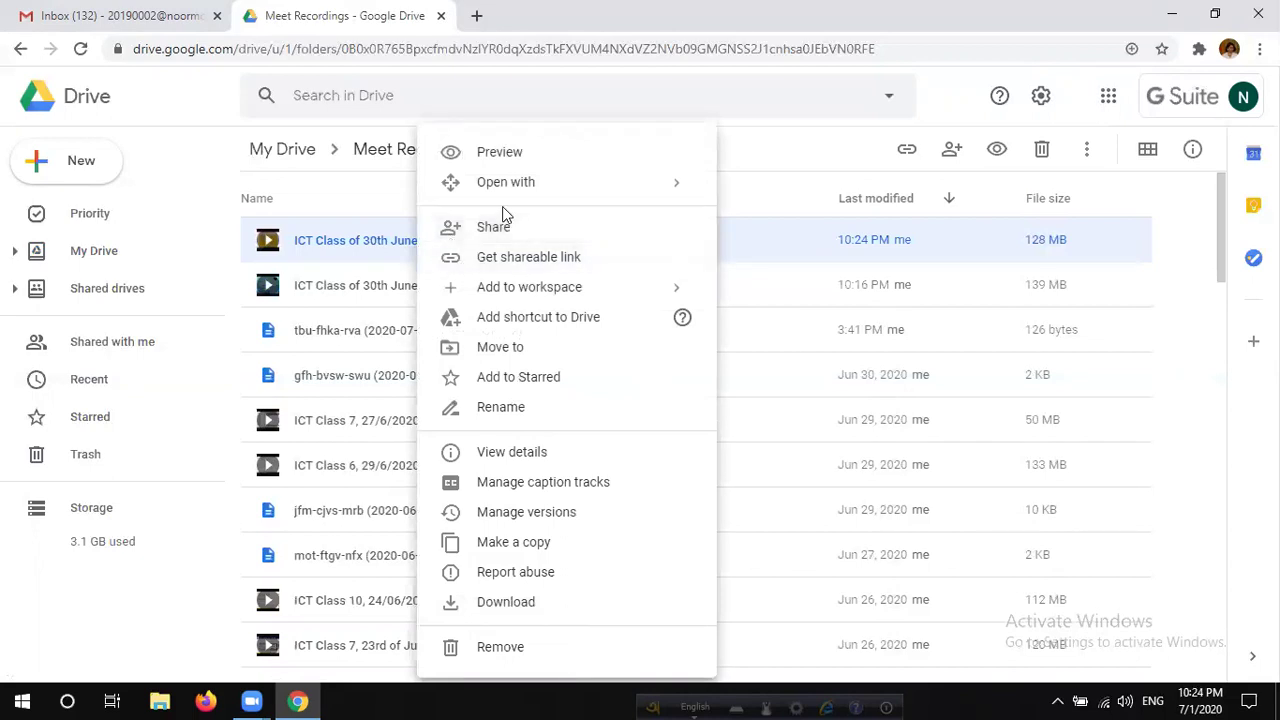
left_click(492, 258)
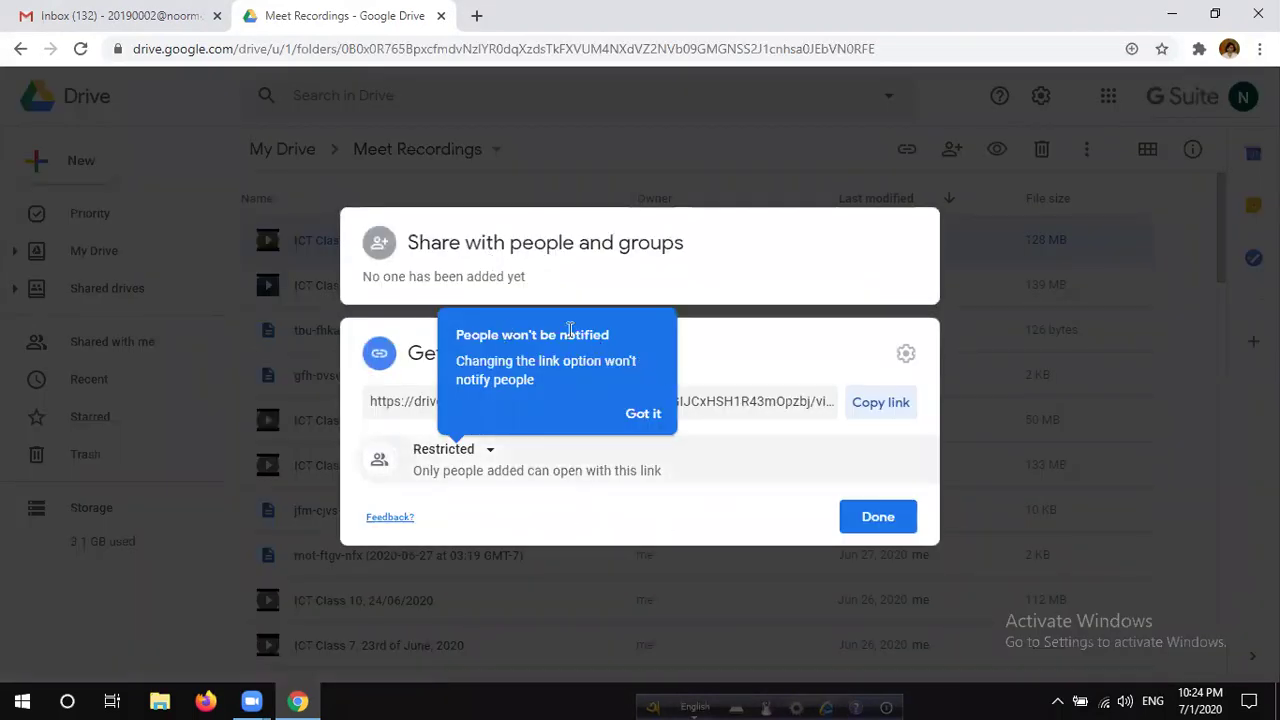
left_click(641, 414)
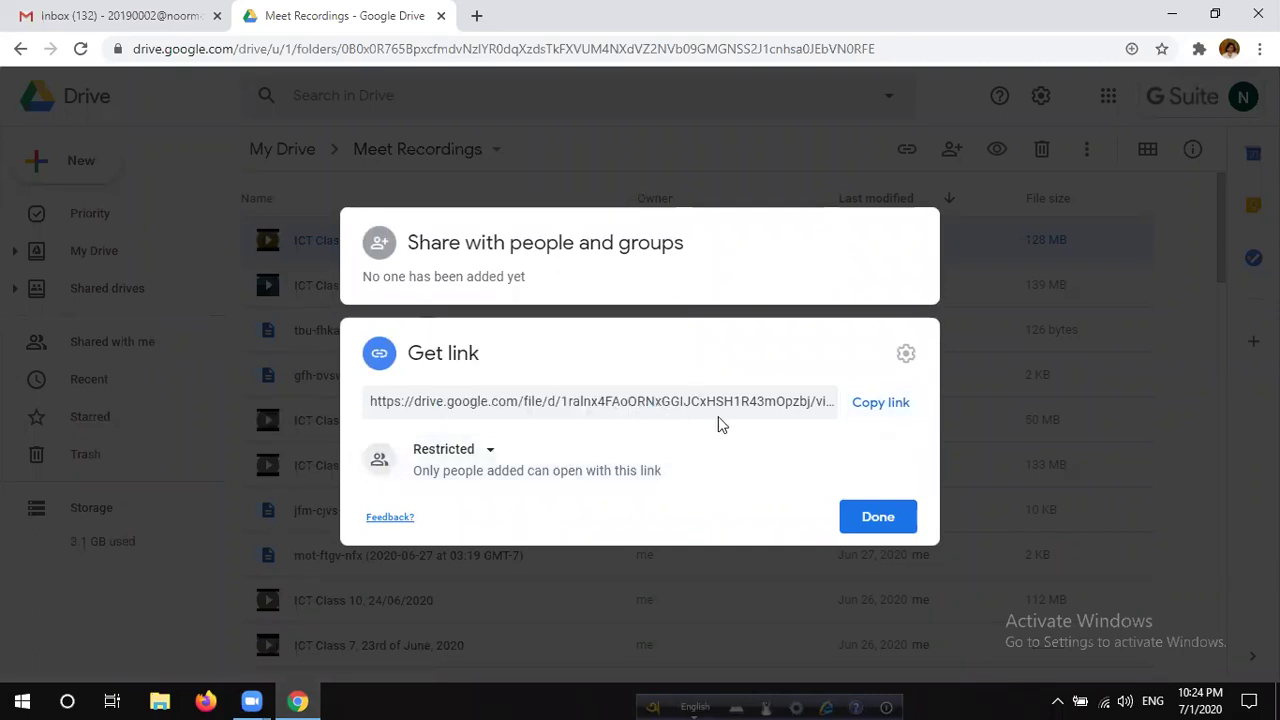
left_click(882, 408)
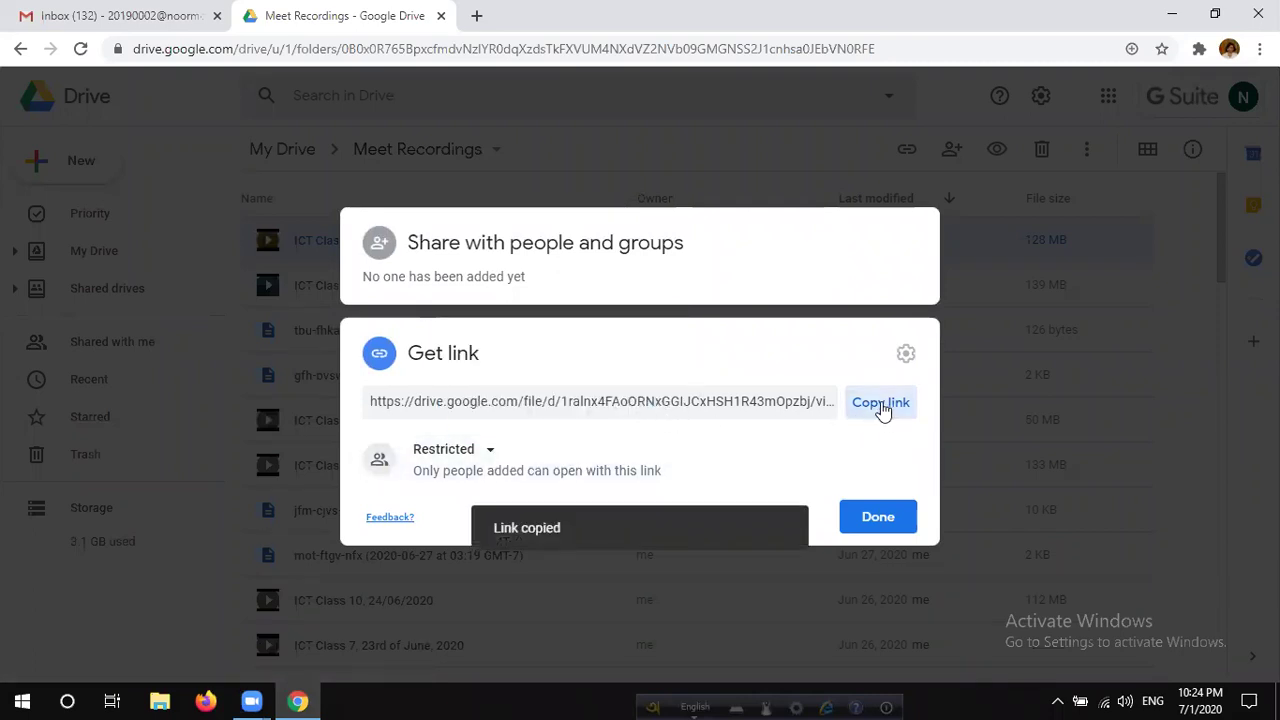
left_click(867, 518)
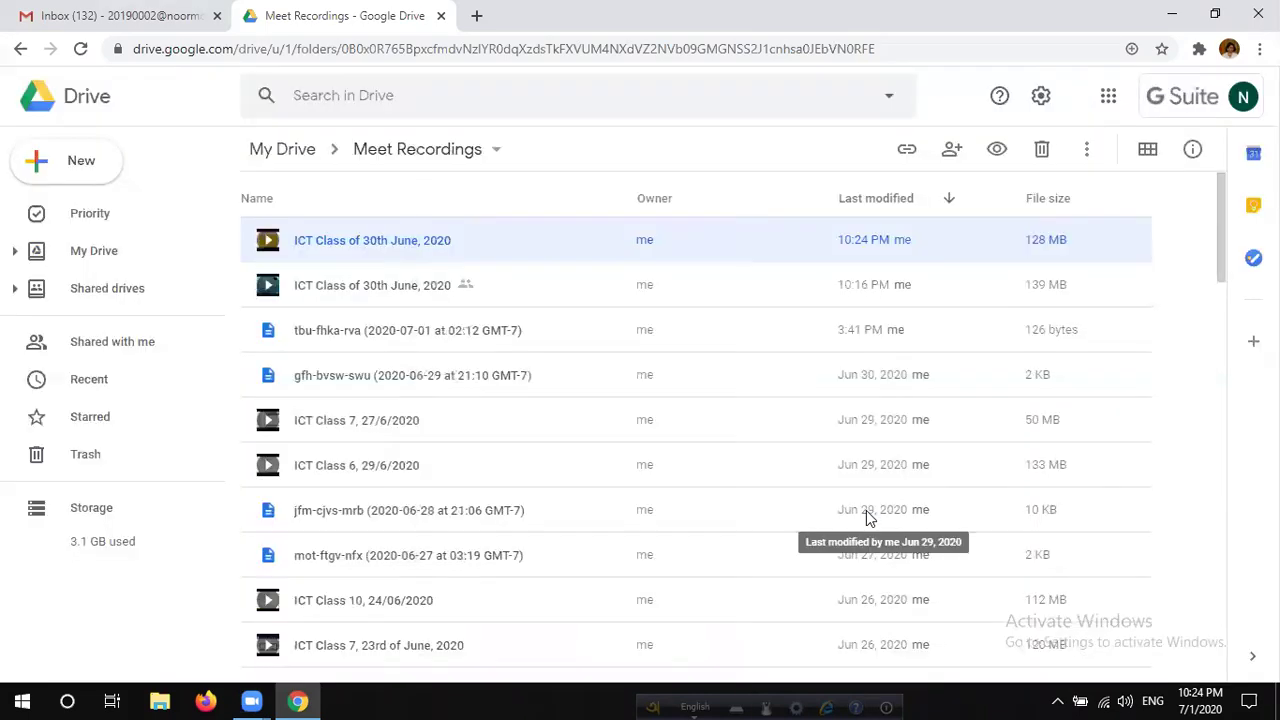
left_click(150, 18)
left_click(1109, 97)
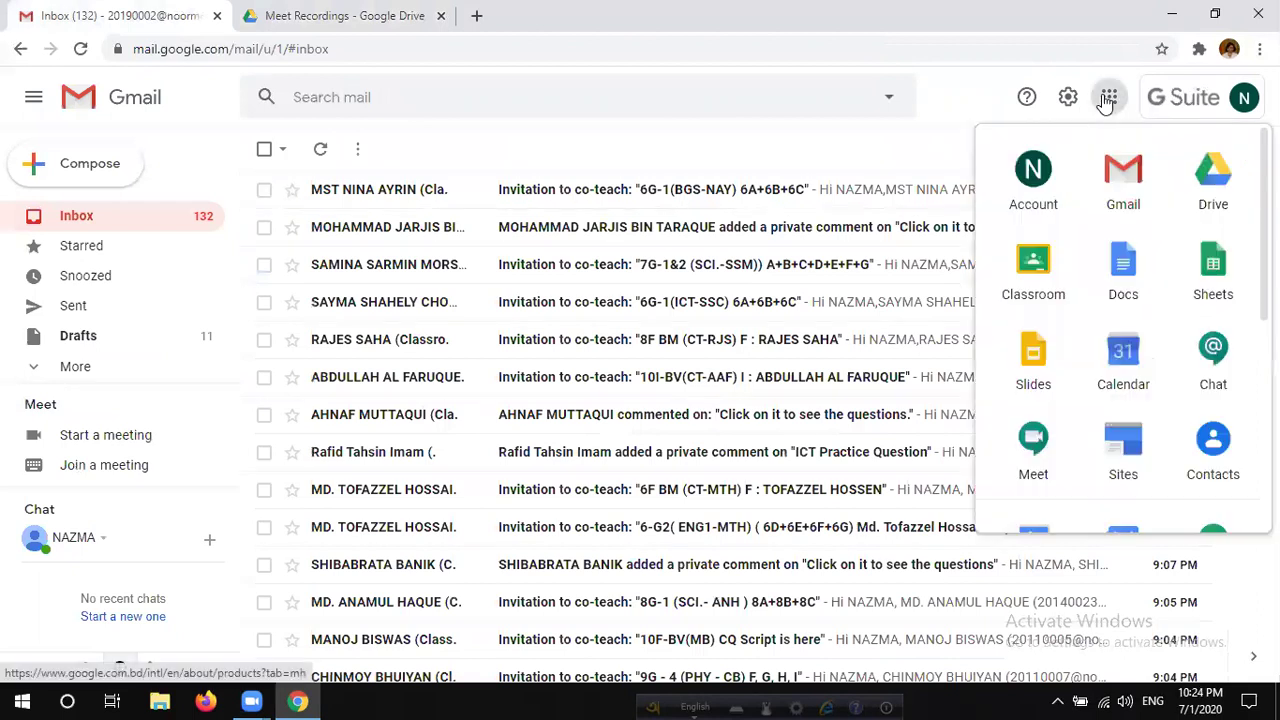
left_click(950, 158)
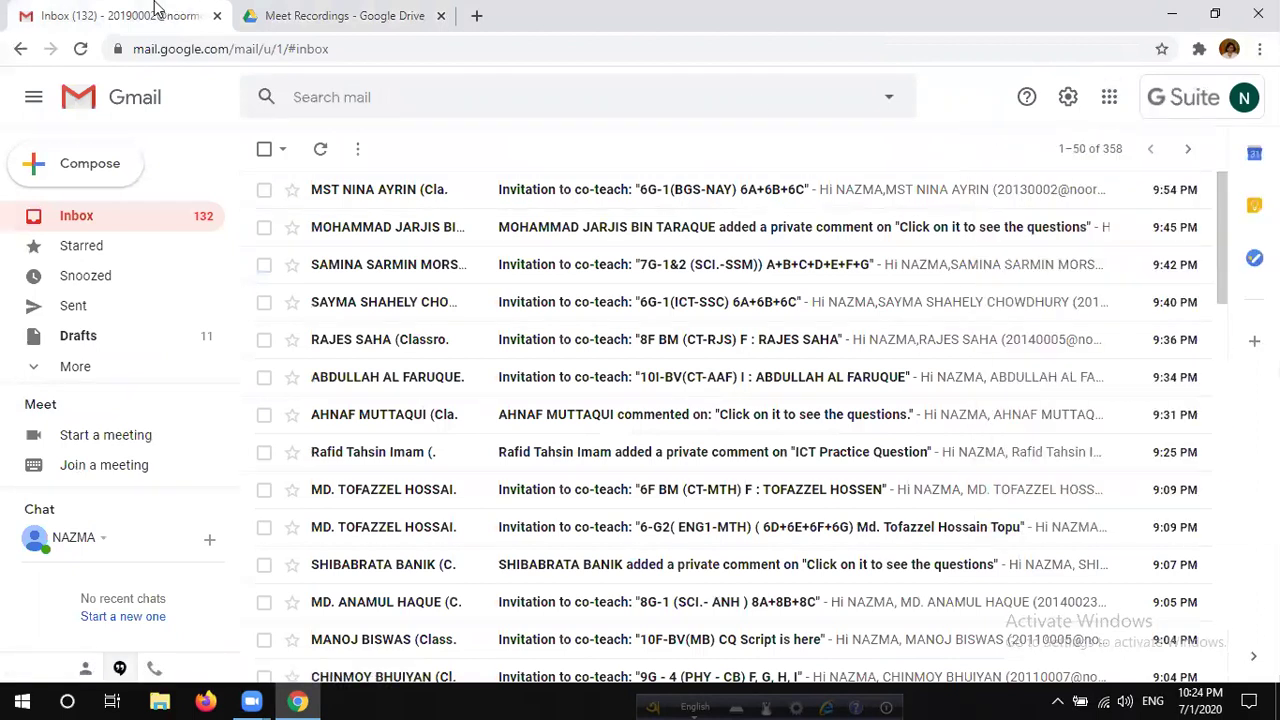
left_click(377, 28)
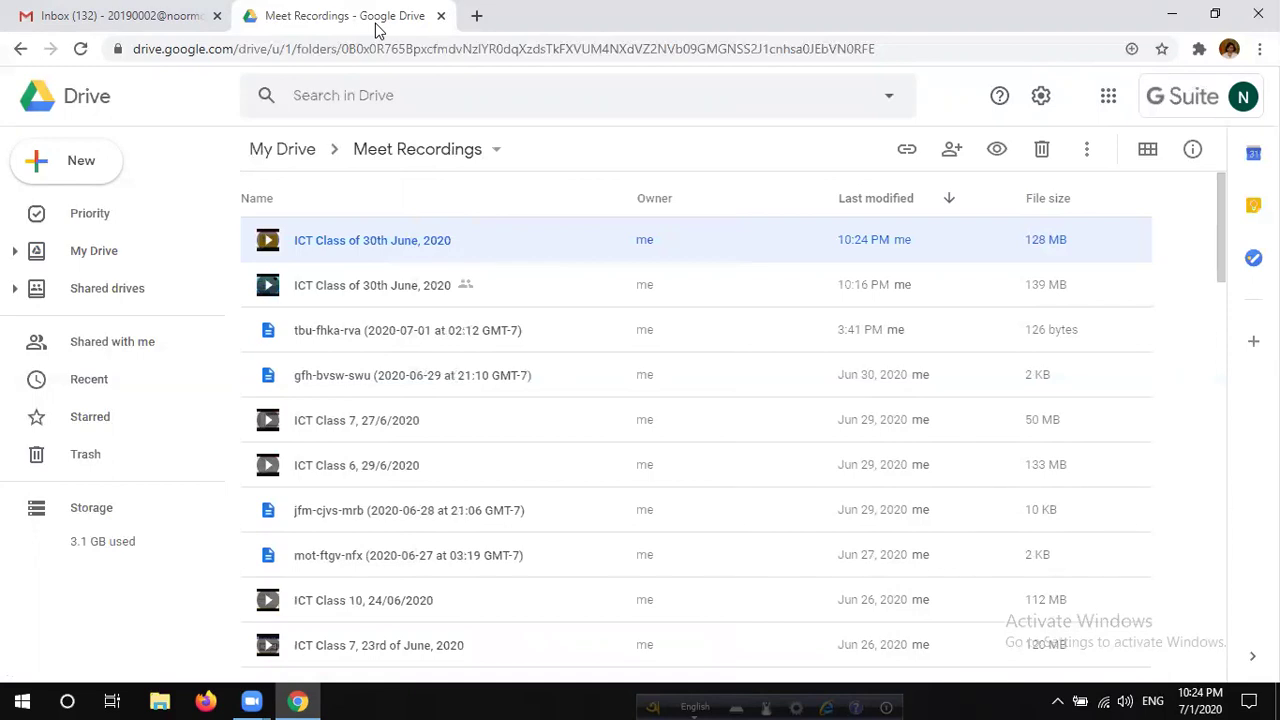
- Launch Google Classroom from the apps grid and enter the ICT Class 8 - I class
left_click(1109, 100)
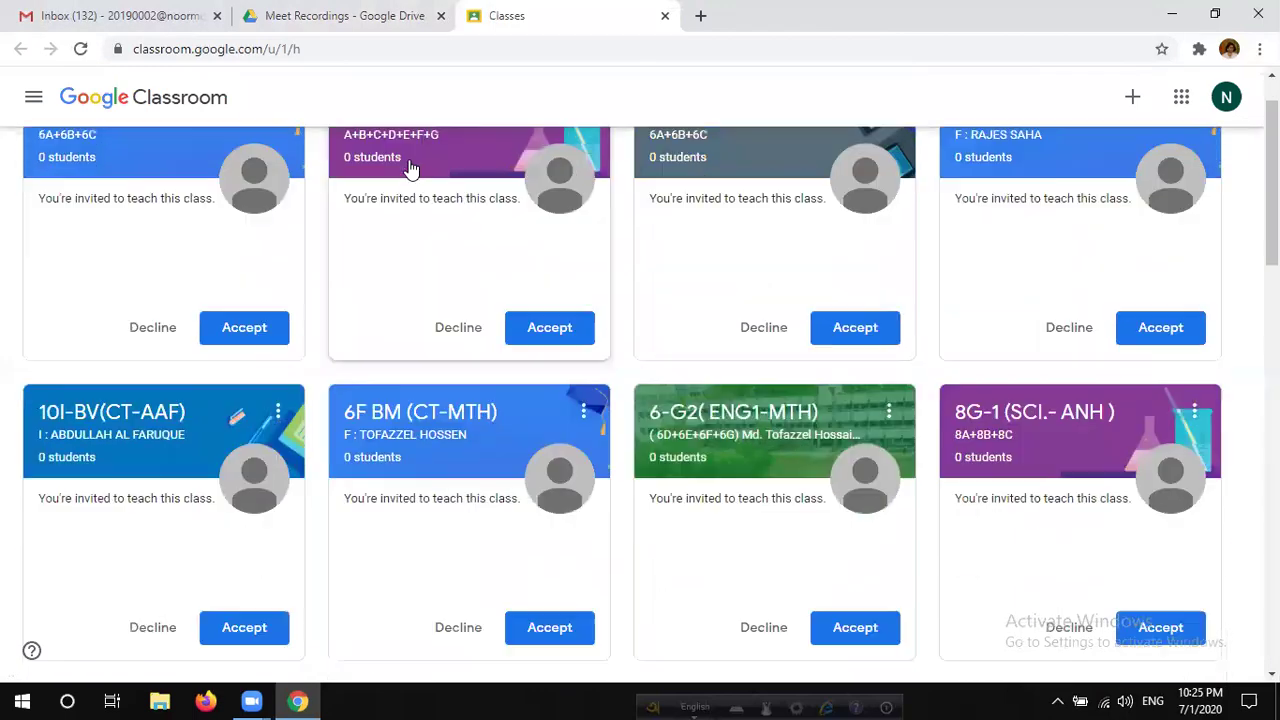
scroll(380, 305, "down", 6)
scroll(380, 305, "down", 4)
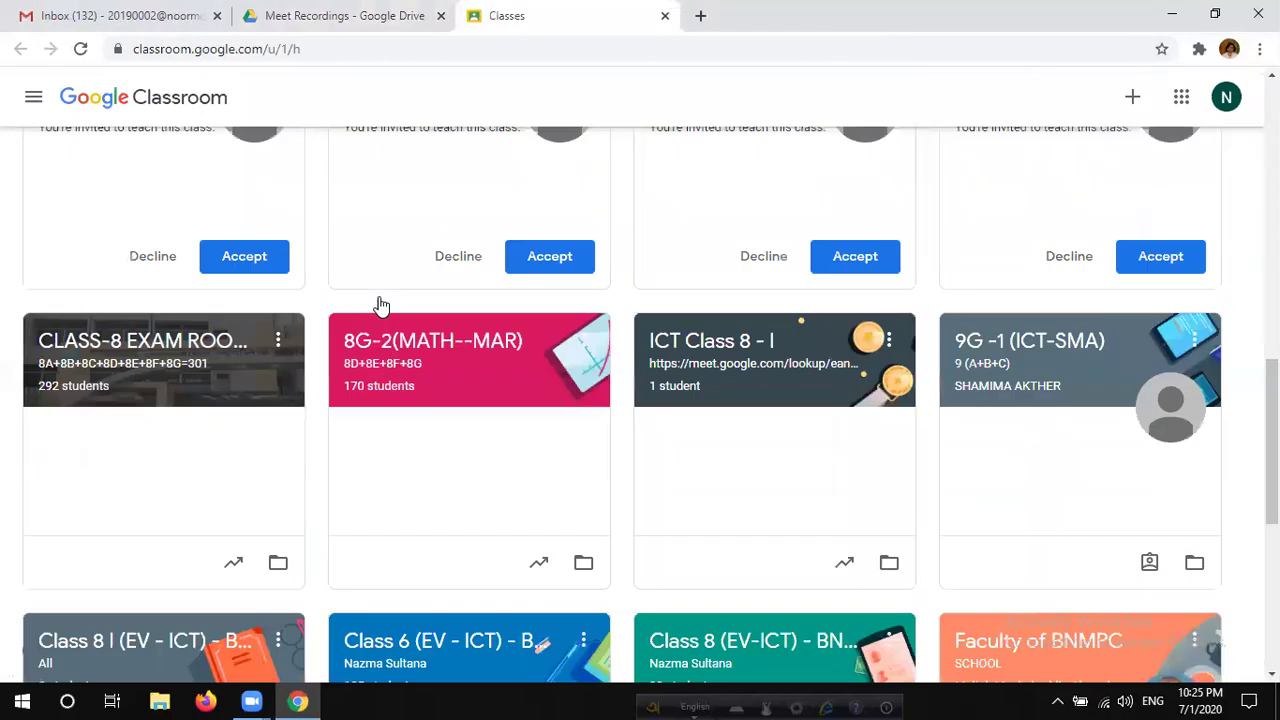
scroll(380, 305, "down", 1)
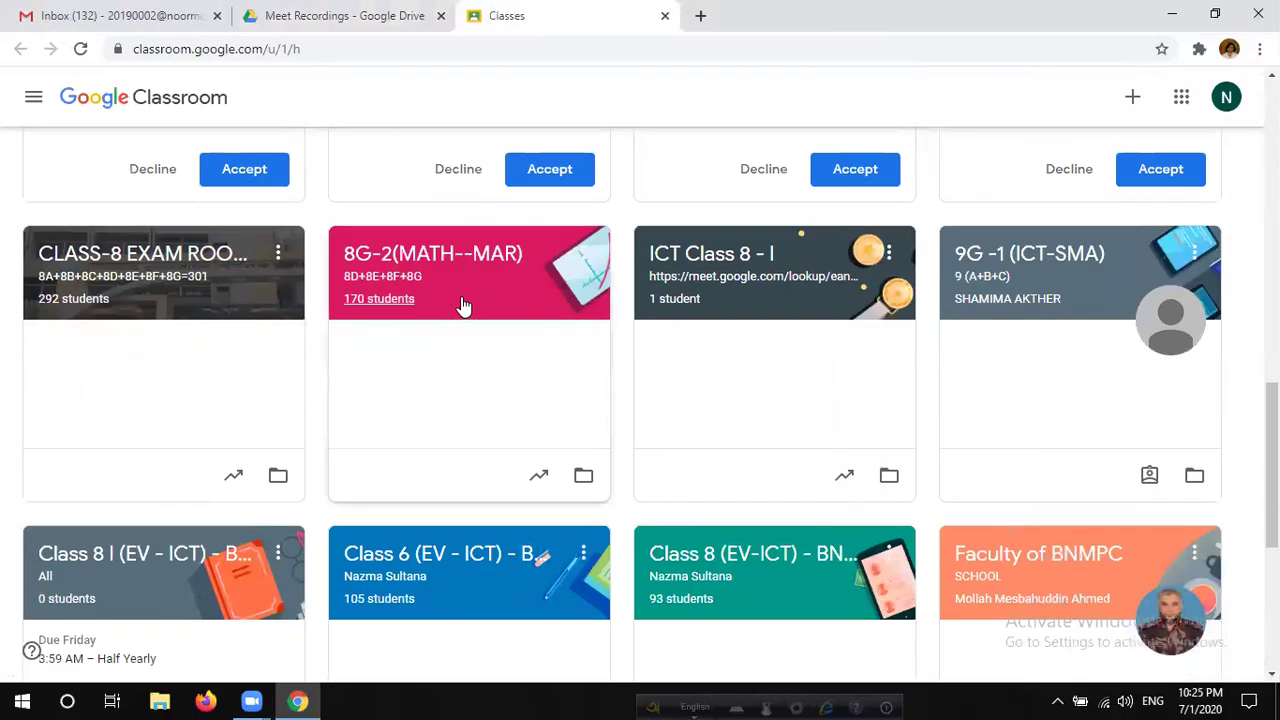
left_click(684, 266)
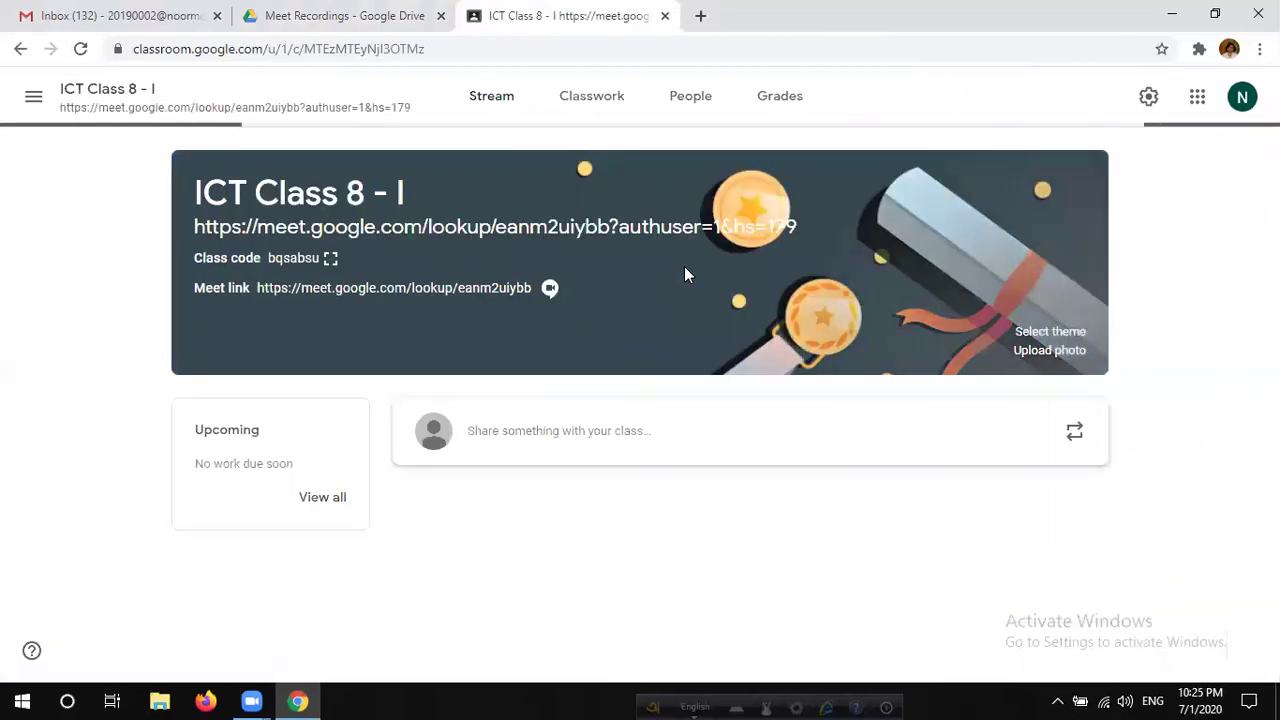
- On the Classwork page, create a topic named 'Meet Recordings'
left_click(590, 100)
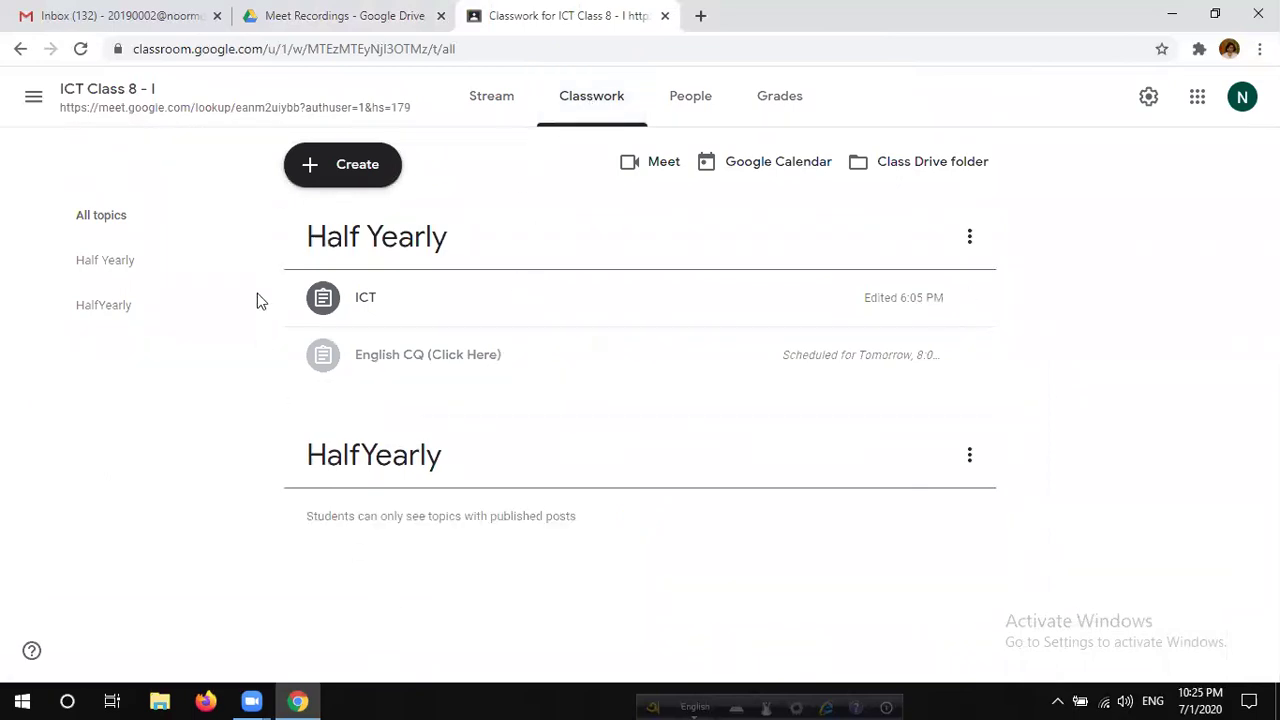
left_click(340, 170)
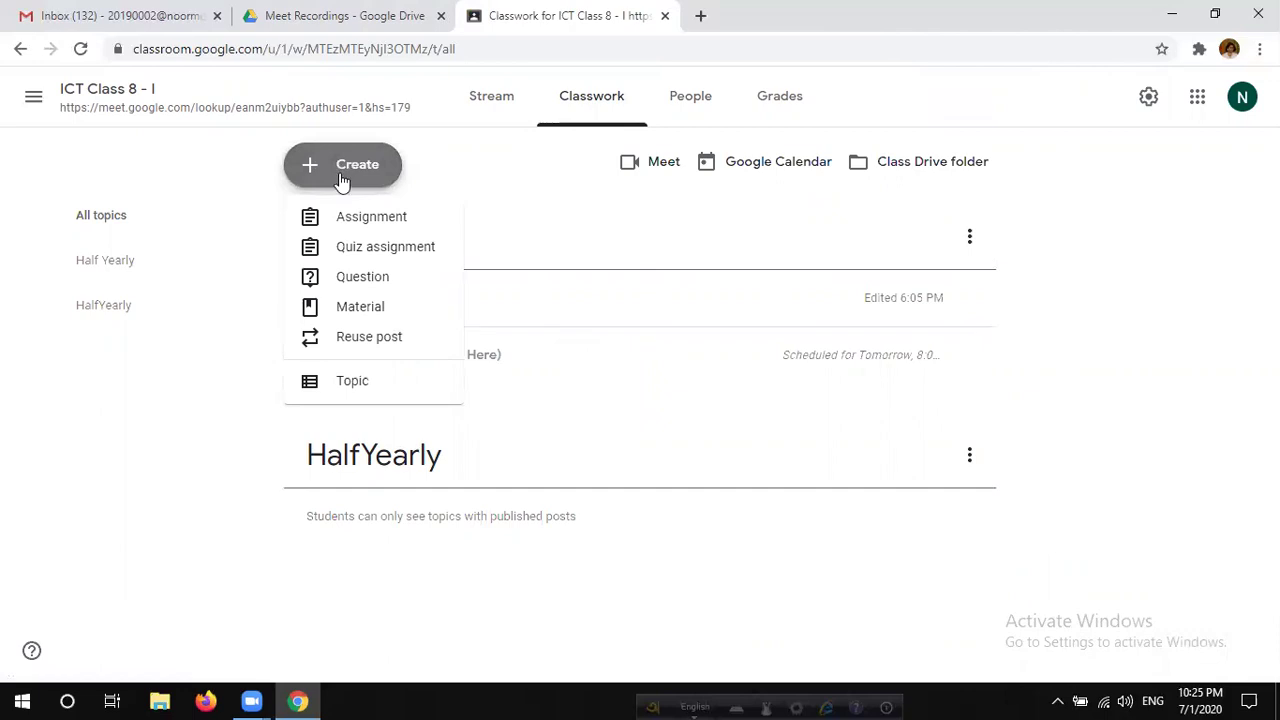
left_click(331, 392)
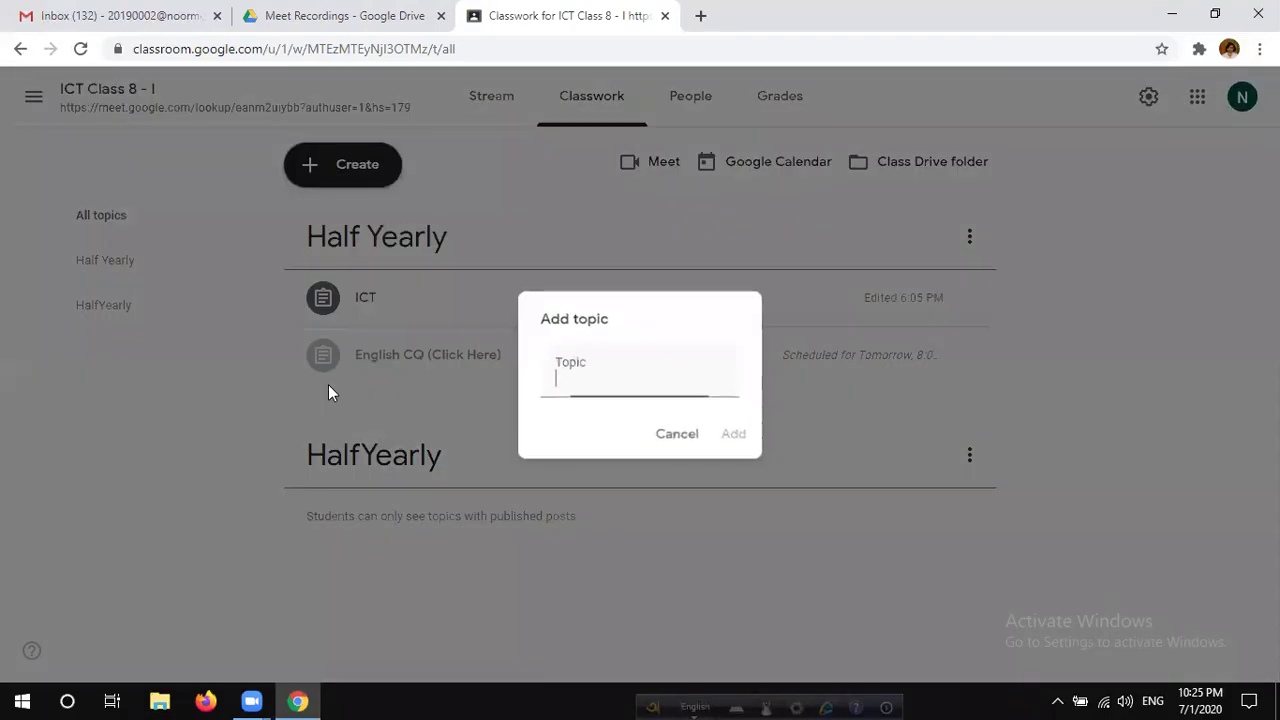
type("Meet Re")
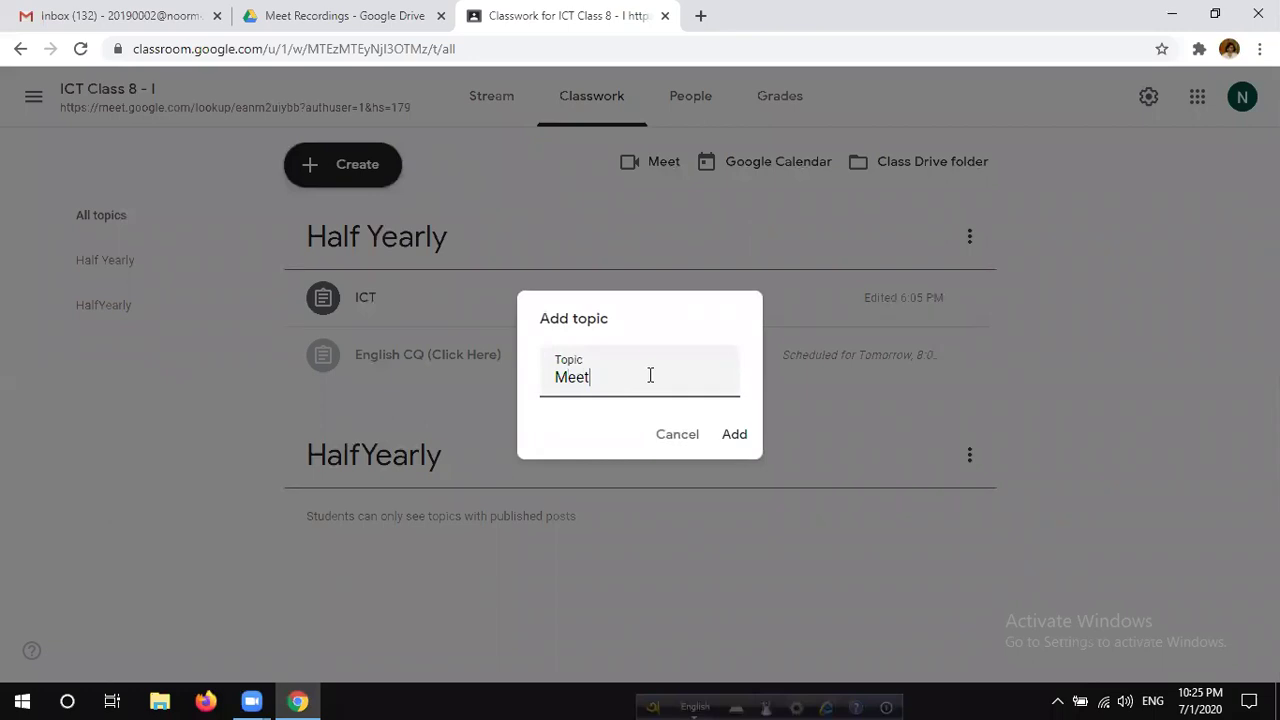
type("cordings")
left_click(740, 446)
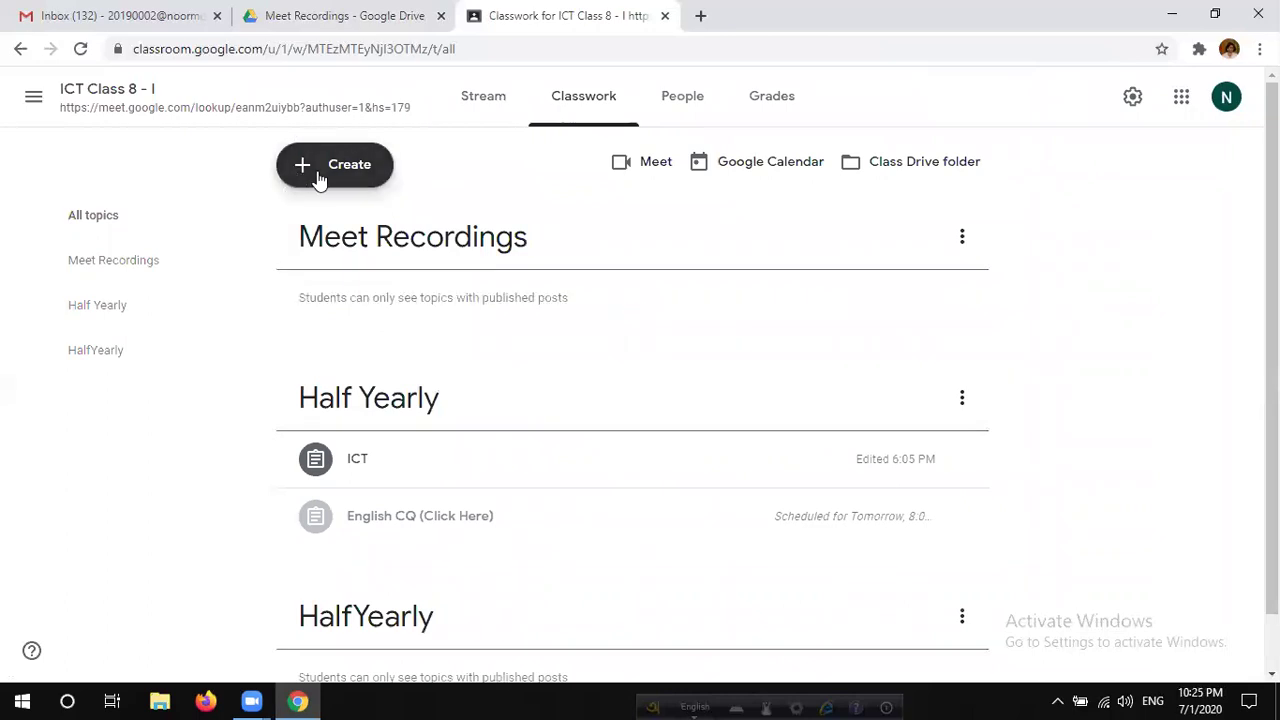
- Create a material titled 'Recording of 30th of June, 2020' with description 'See the video attached below'
left_click(318, 175)
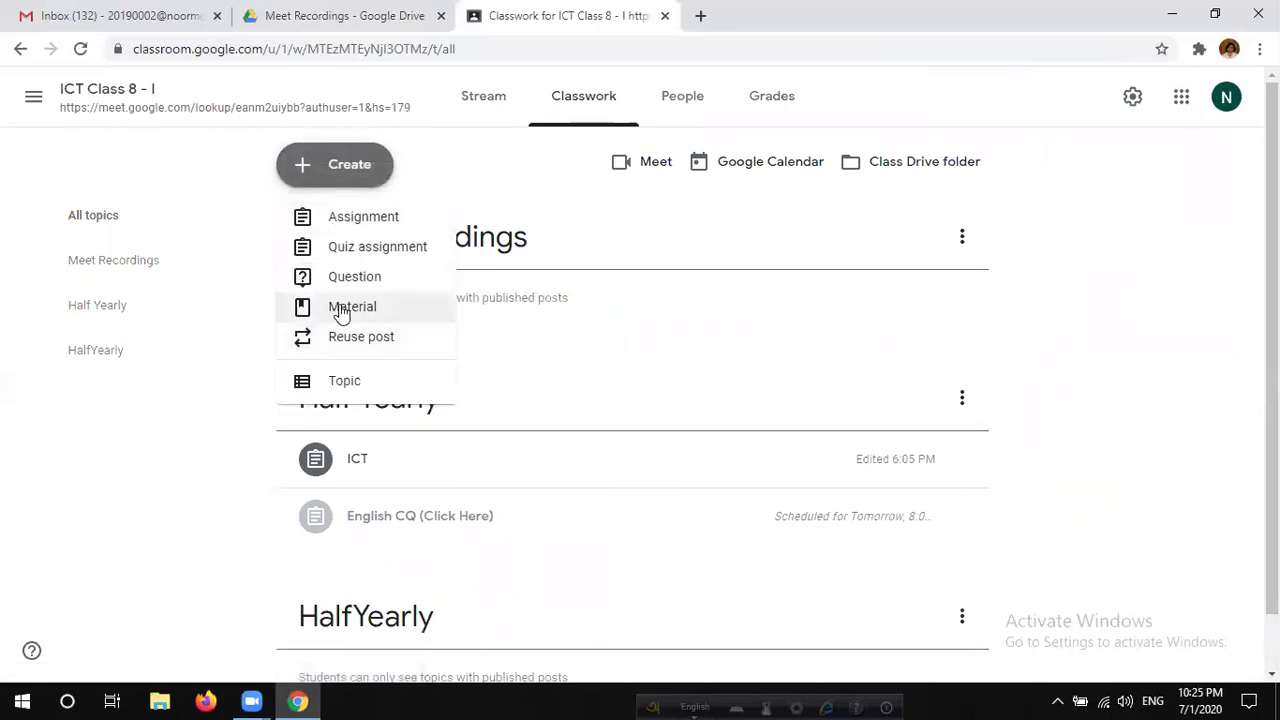
left_click(340, 318)
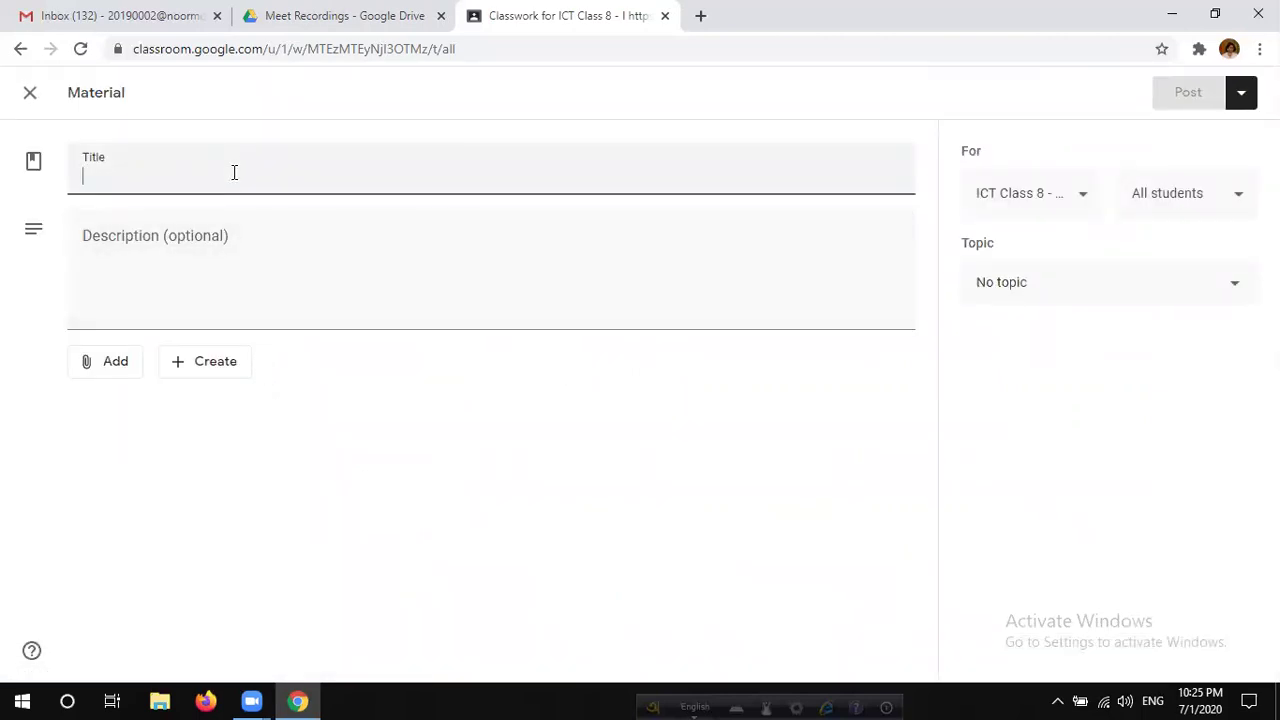
type("Record")
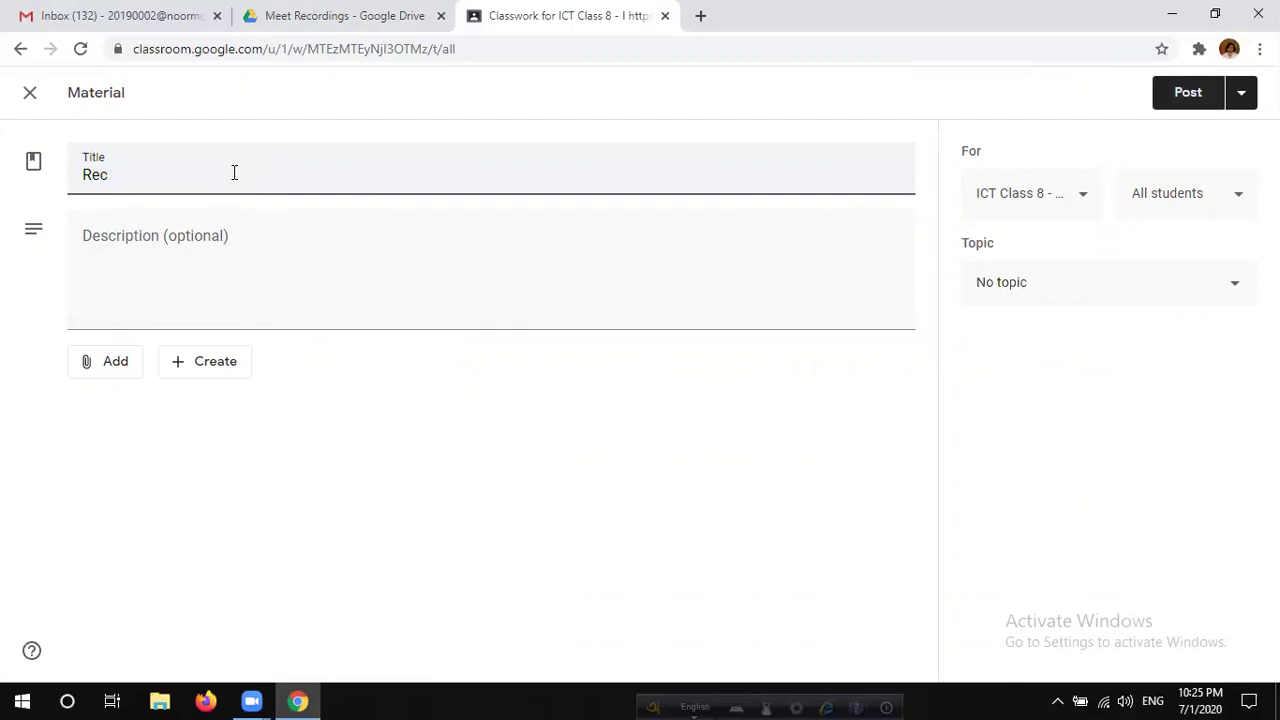
key("BackSpace")
key("BackSpace")
key("BackSpace")
type("Recording of 30th of June, 2020")
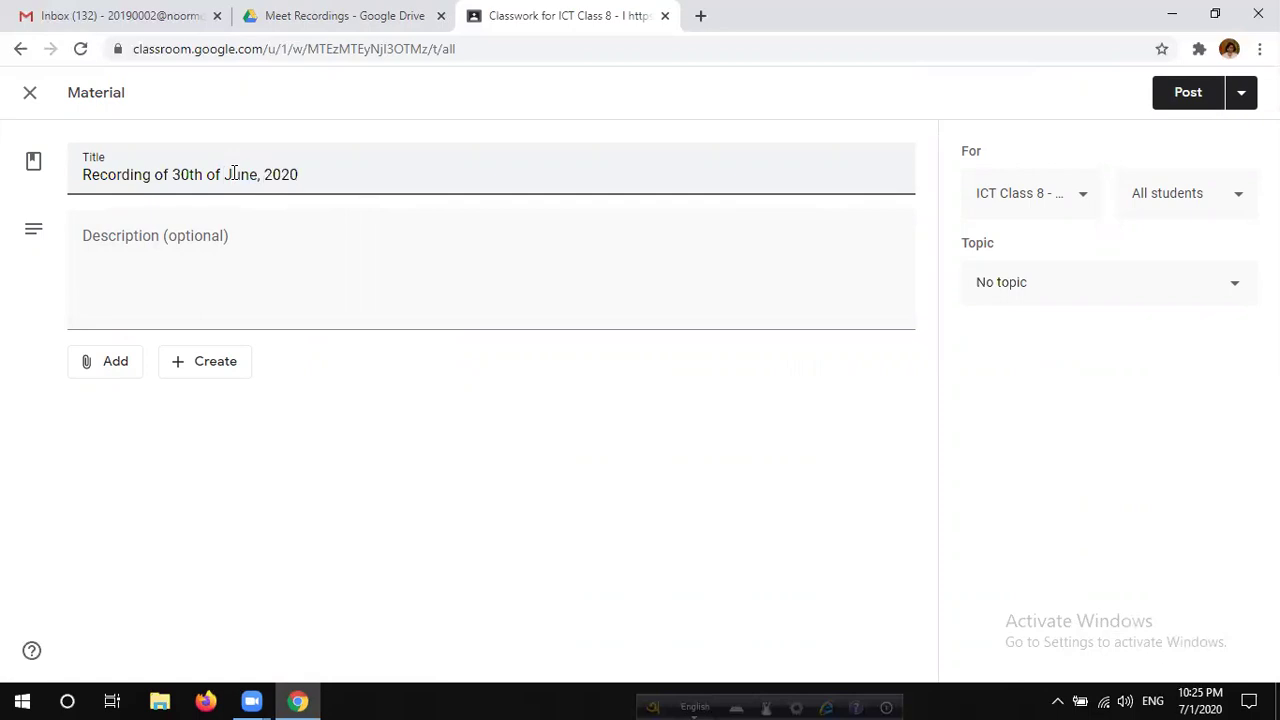
left_click(224, 264)
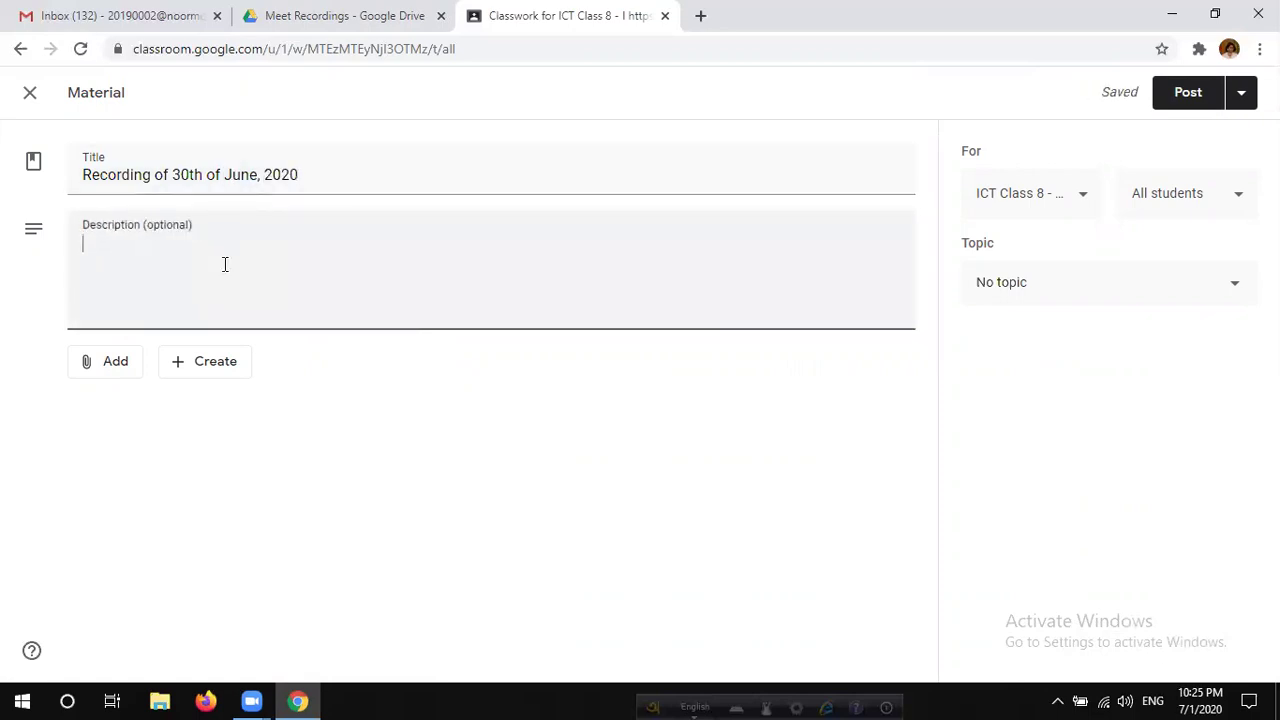
type("See the video a")
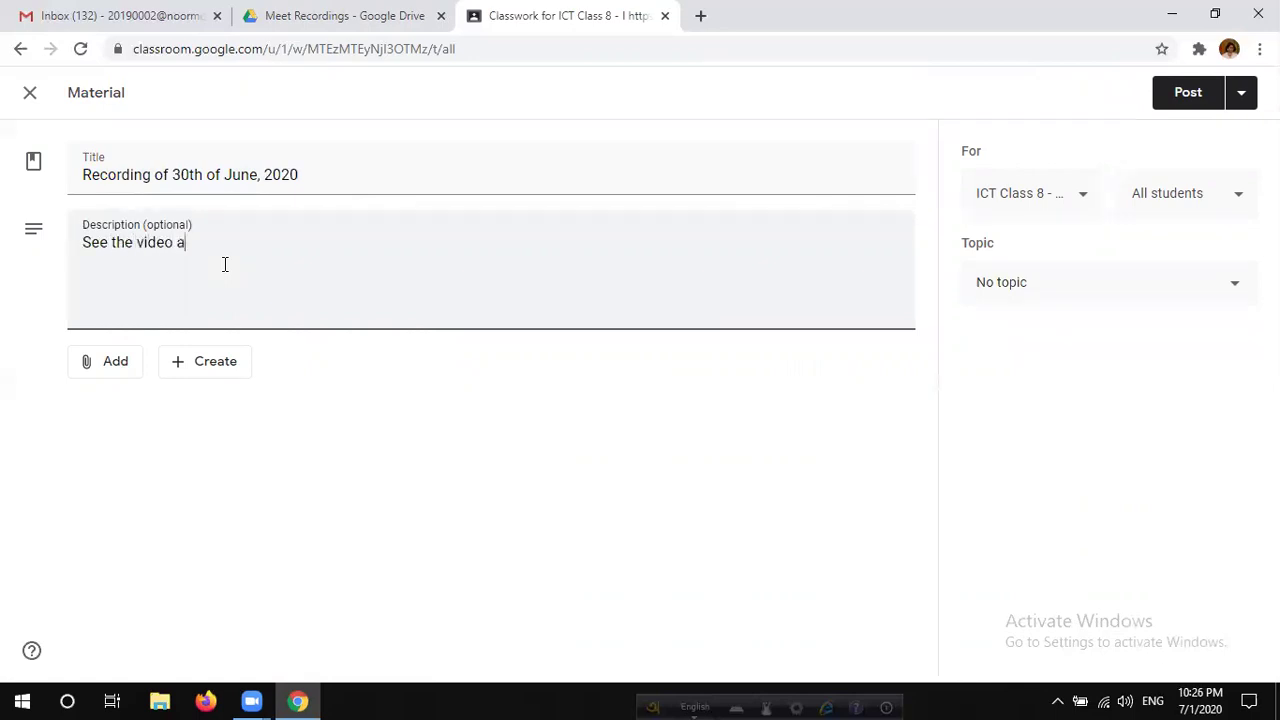
type("ttached below.")
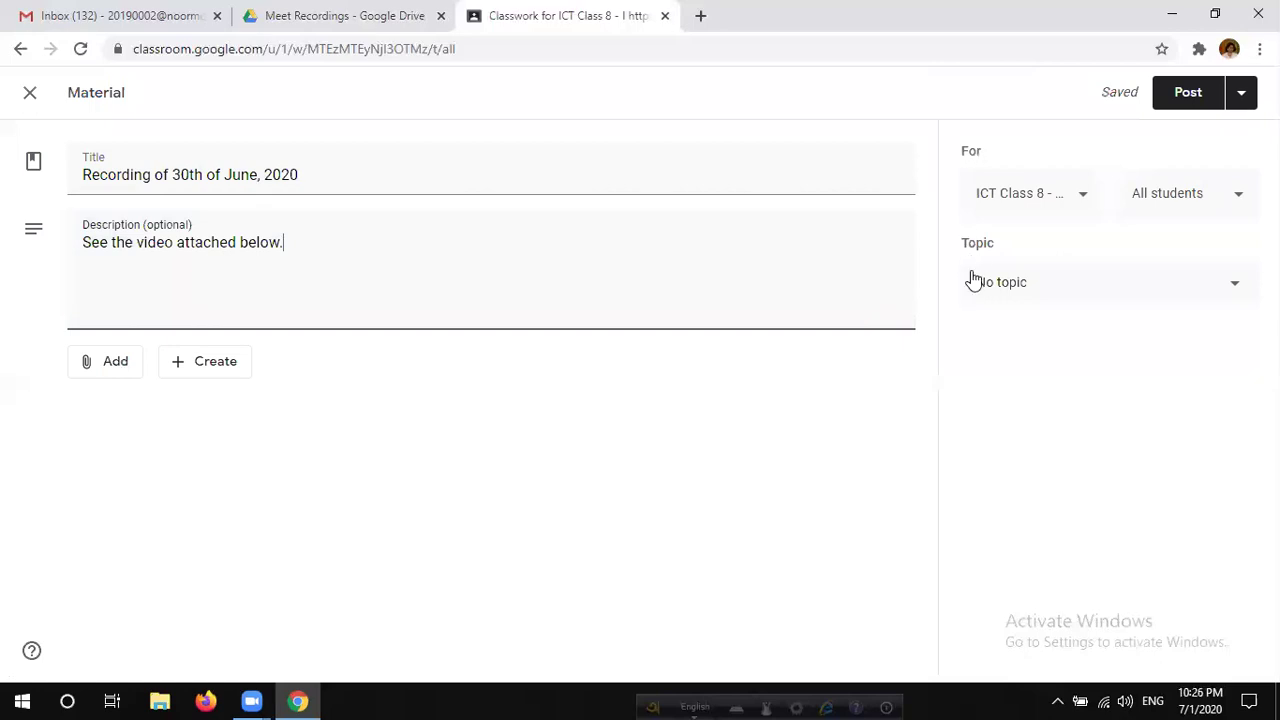
- Choose Meet Recordings from the material's Topic dropdown
left_click(1076, 292)
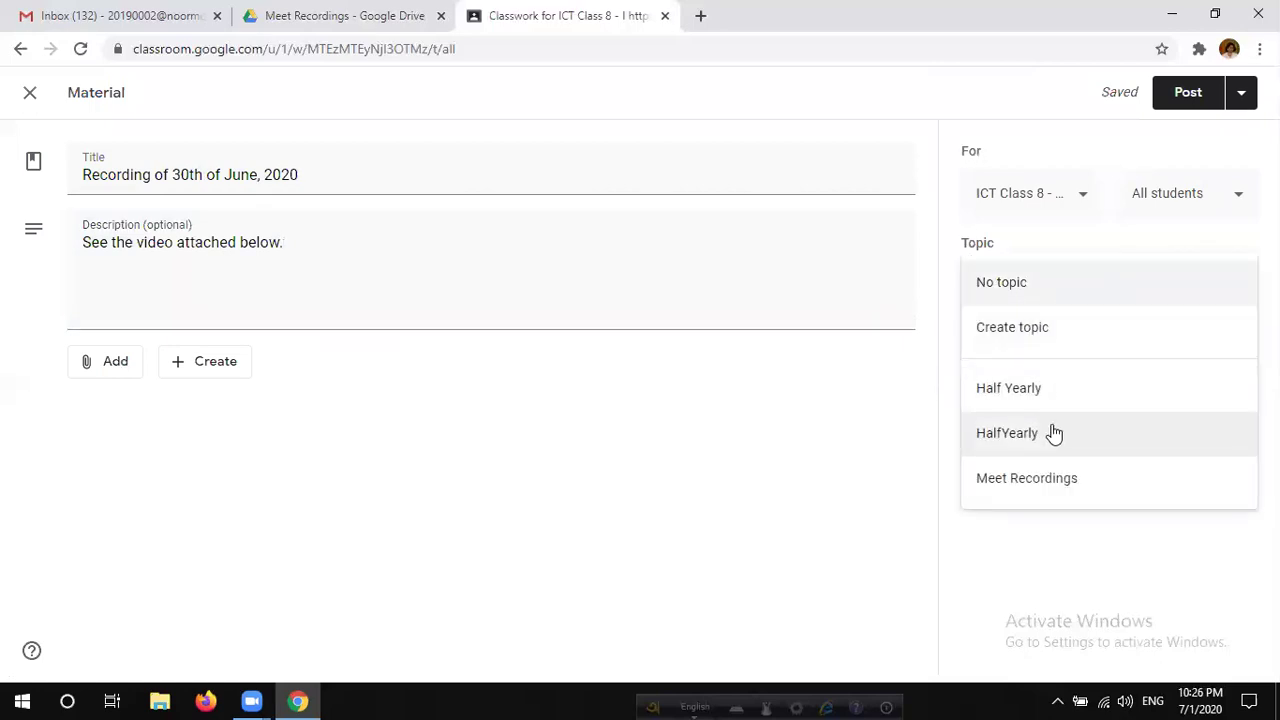
left_click(1015, 500)
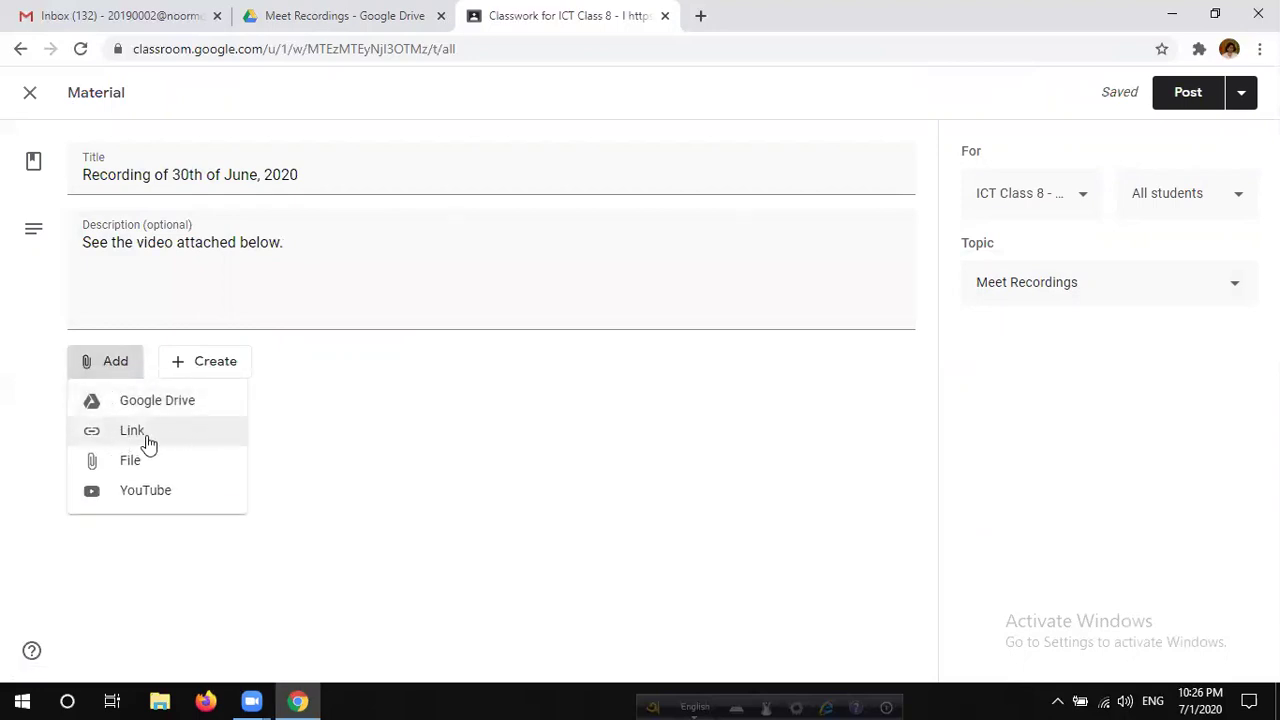
- Attach the copied Drive video URL to the material as a link
left_click(146, 441)
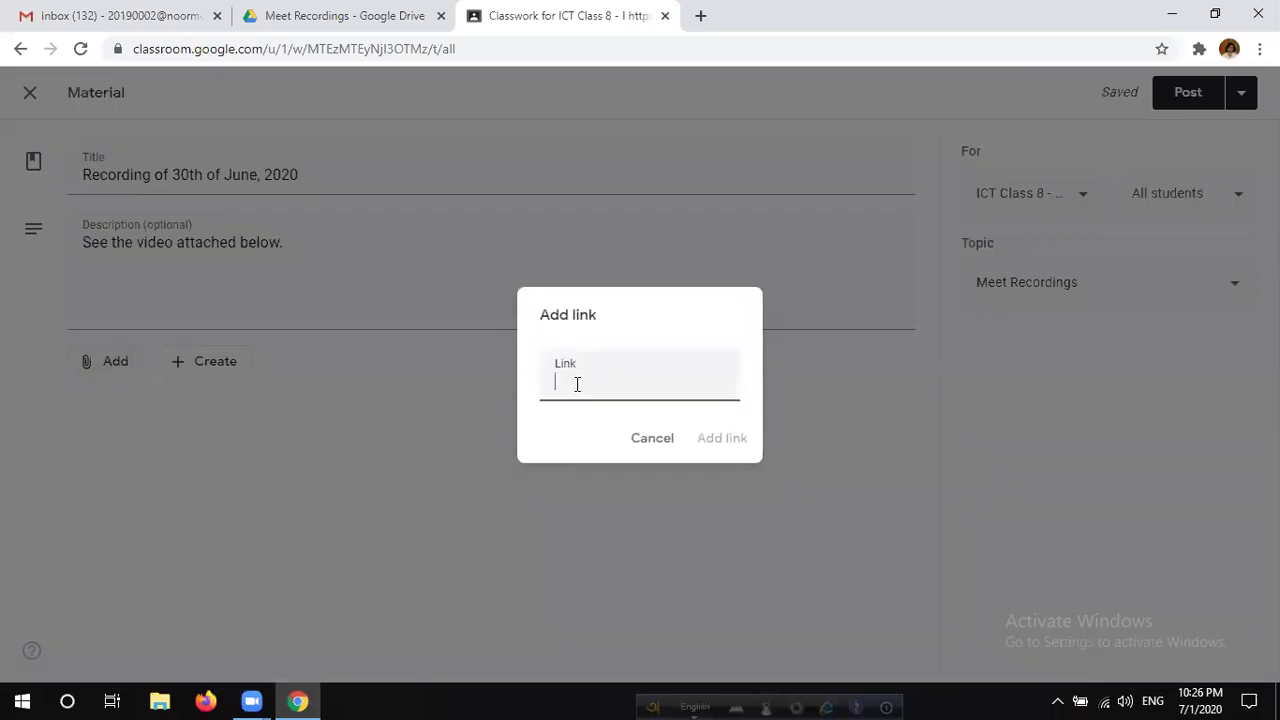
key("ctrl+v")
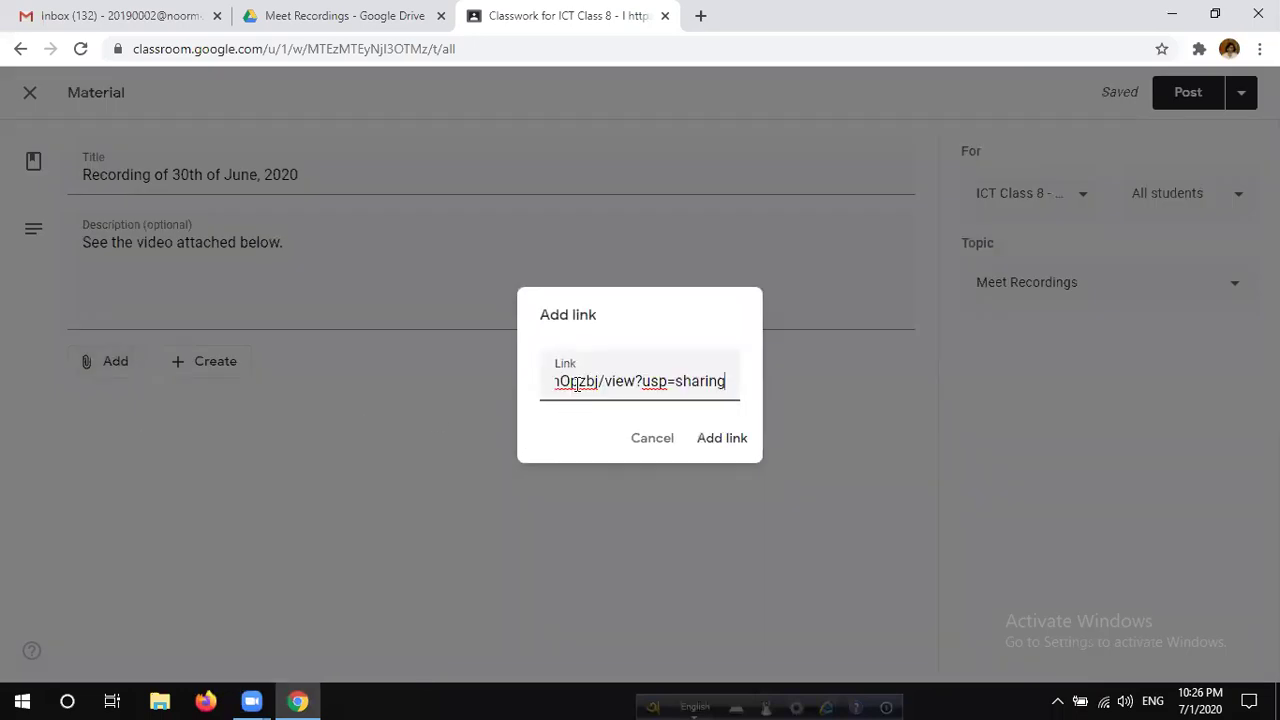
key("ctrl+a")
key("BackSpace")
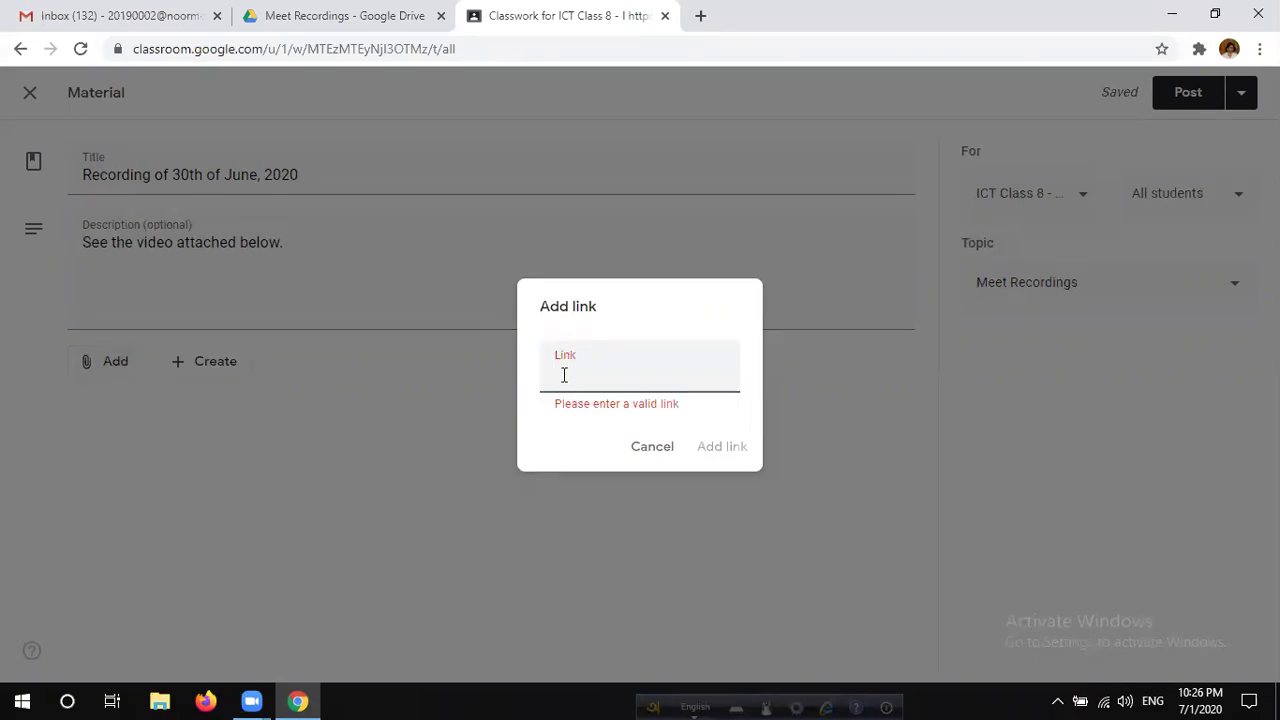
right_click(563, 380)
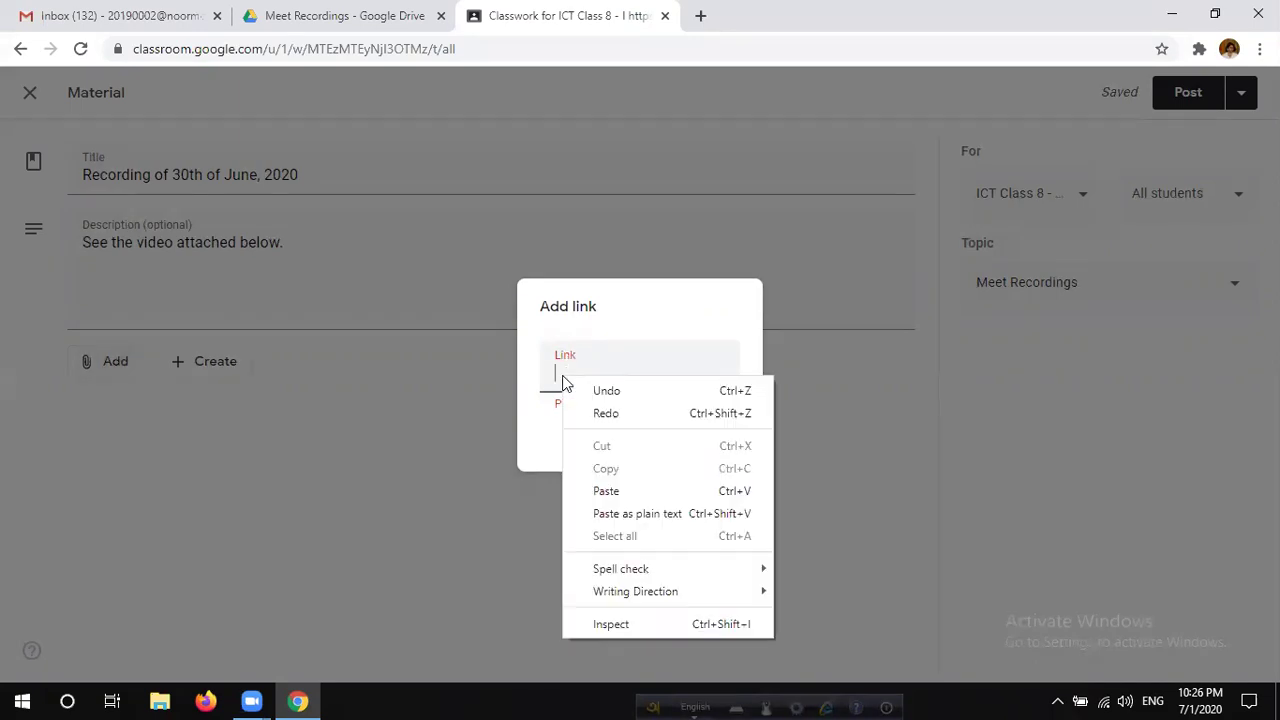
left_click(600, 494)
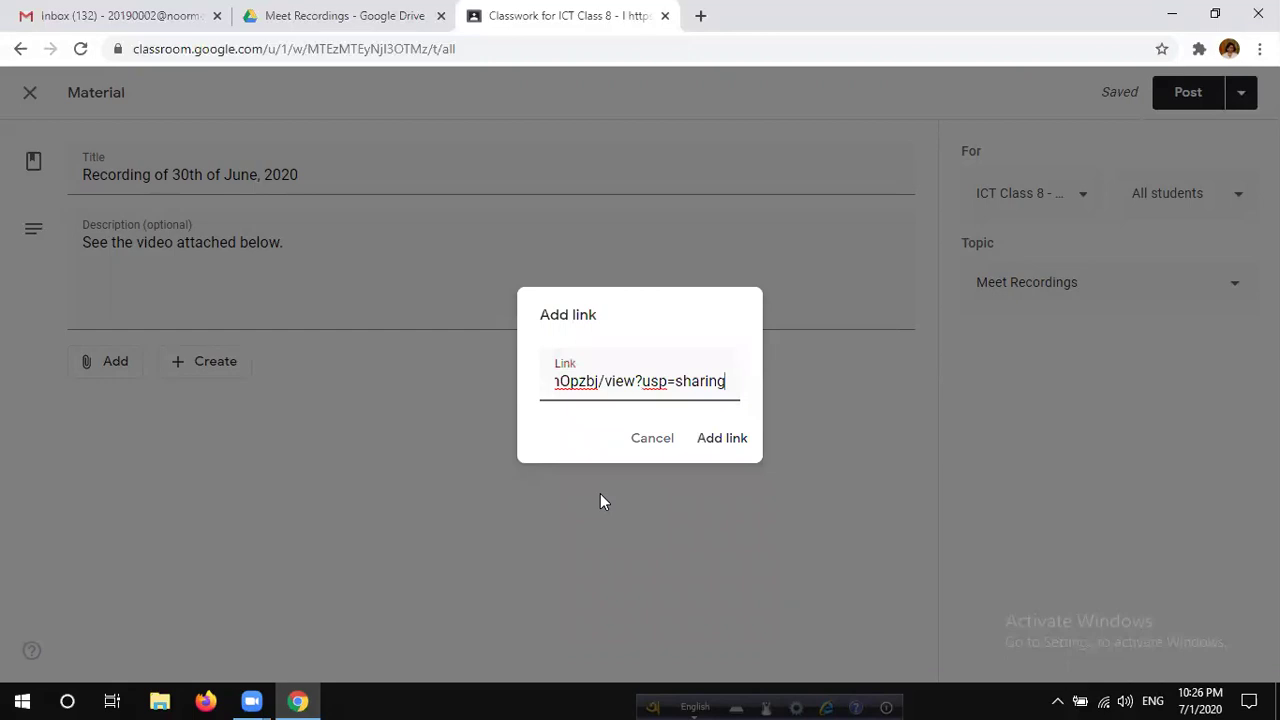
left_click(722, 438)
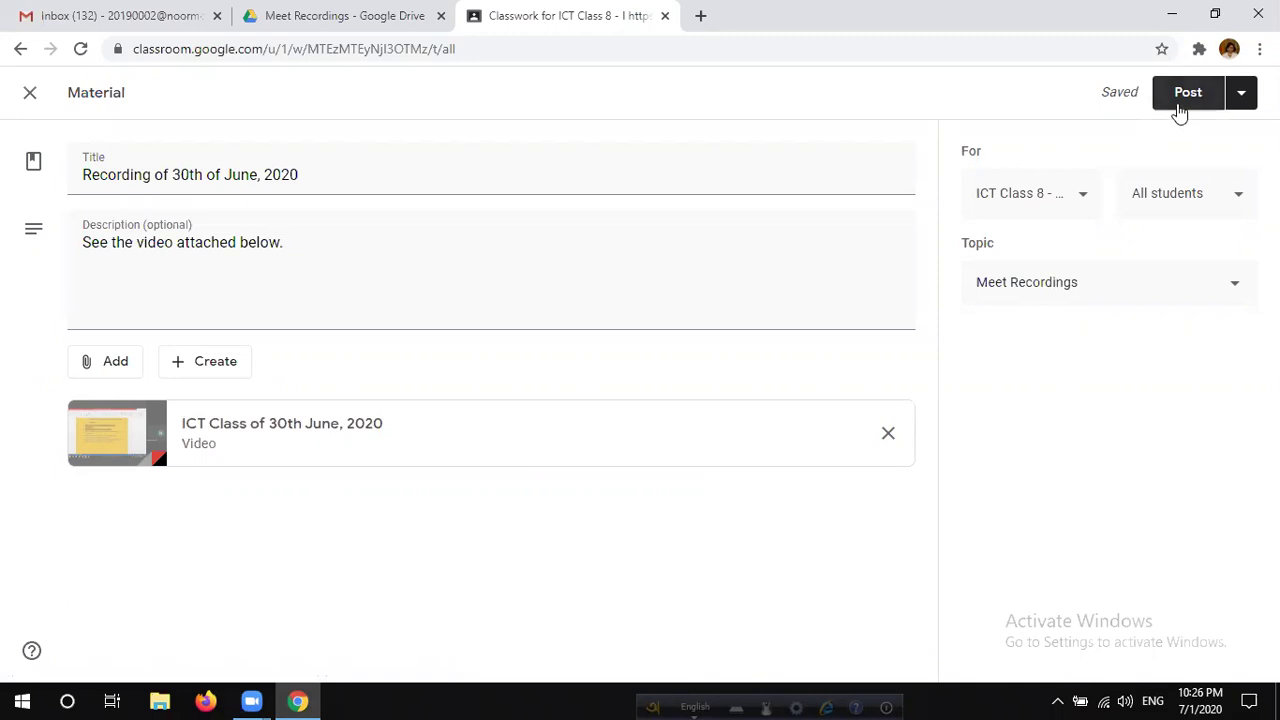
- Post the 'Recording of 30th of June, 2020' material to the class
left_click(1241, 92)
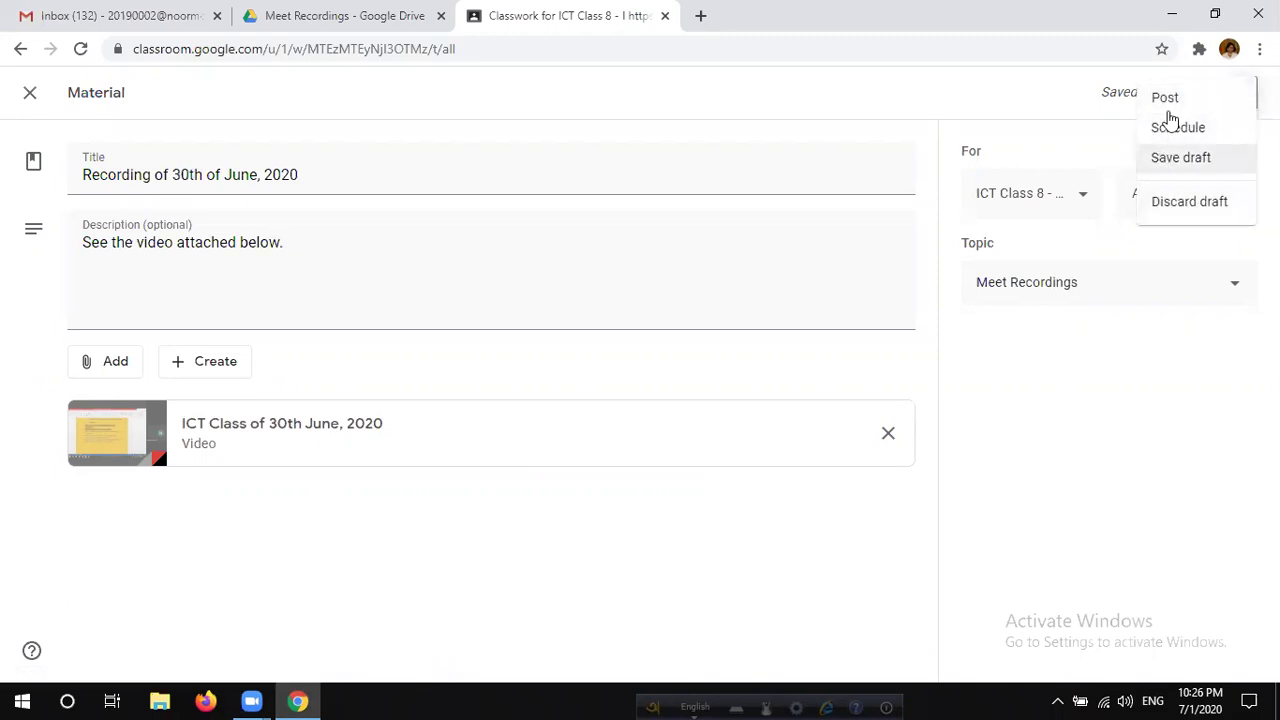
left_click(966, 109)
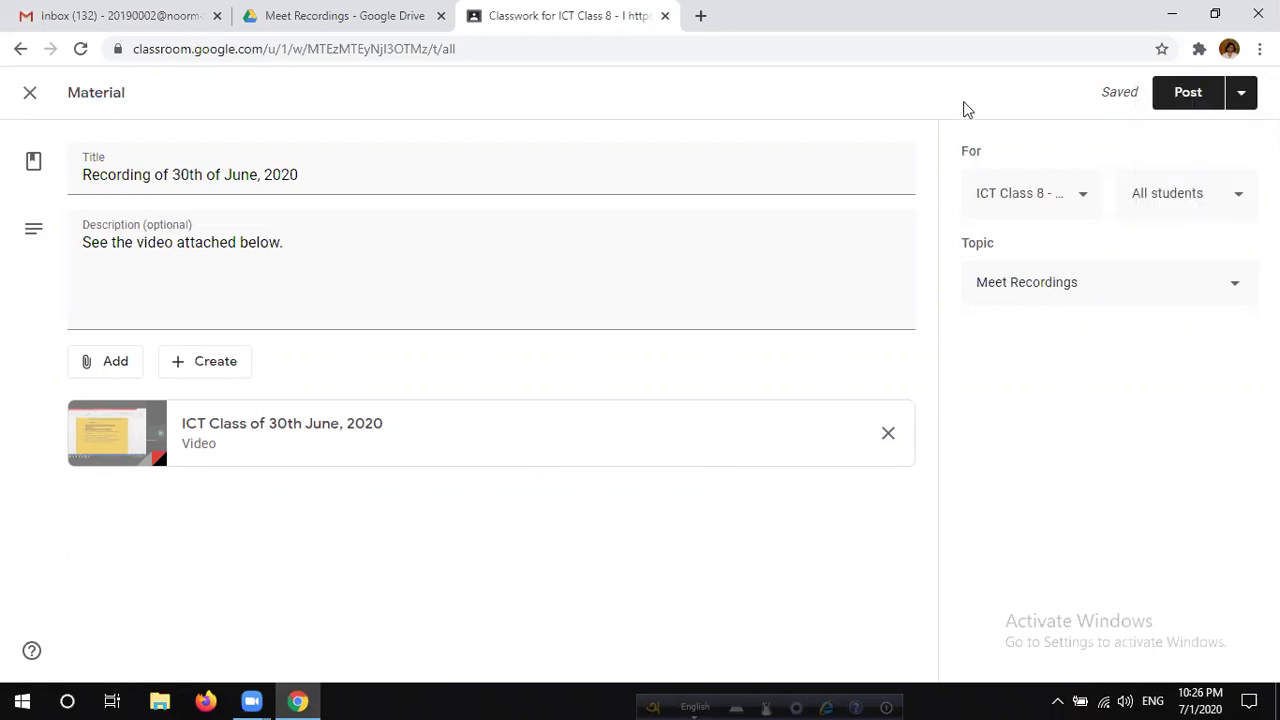
left_click(1174, 104)
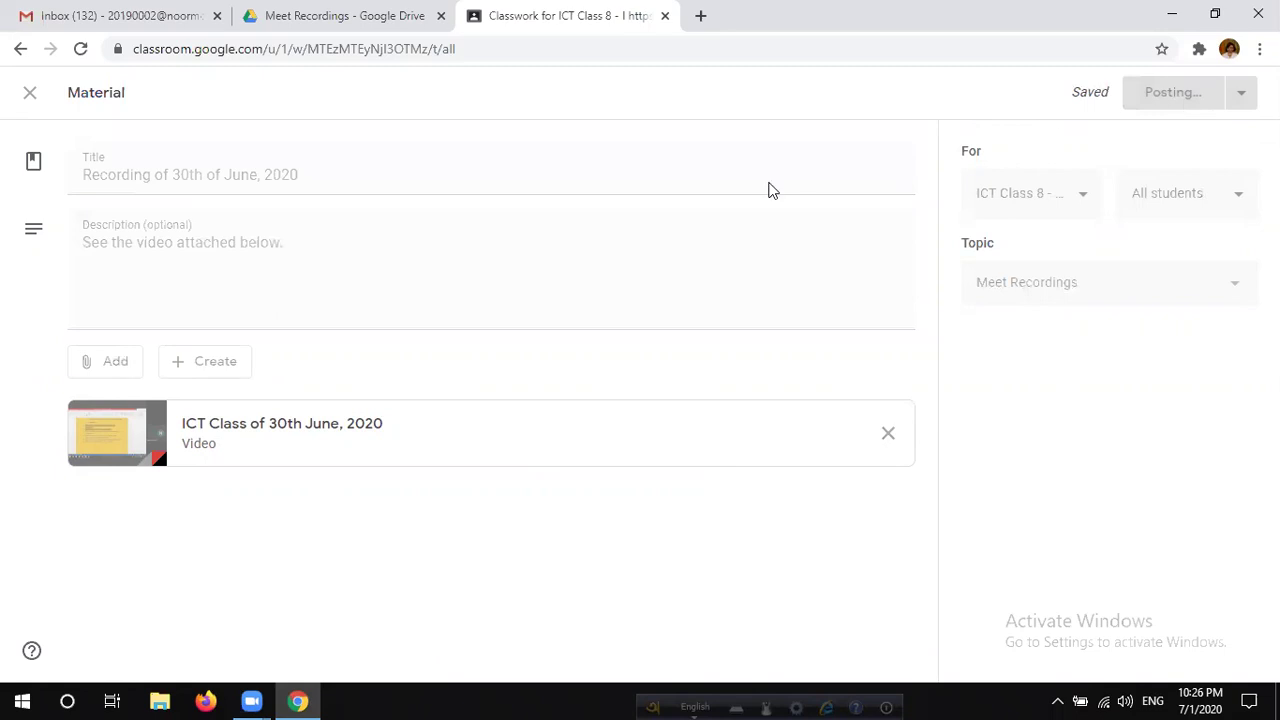